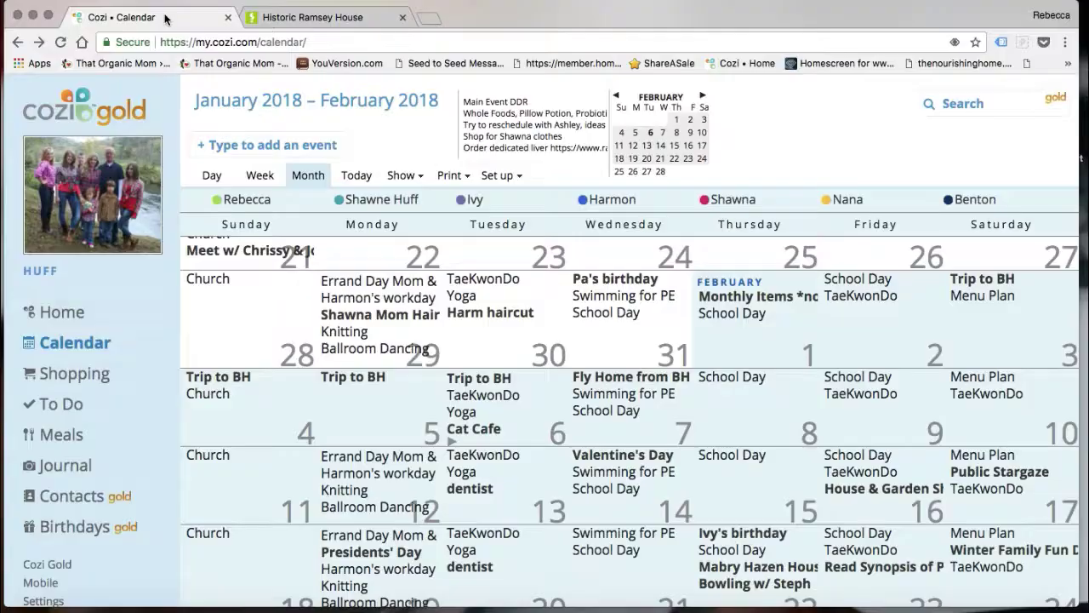
Step: Review the appointments in the month calendar from late January through early March 2018
{"action": "scroll", "coordinate": [297, 319], "scroll_direction": "up", "scroll_amount": 2}
{"action": "mouse_move", "coordinate": [297, 324]}
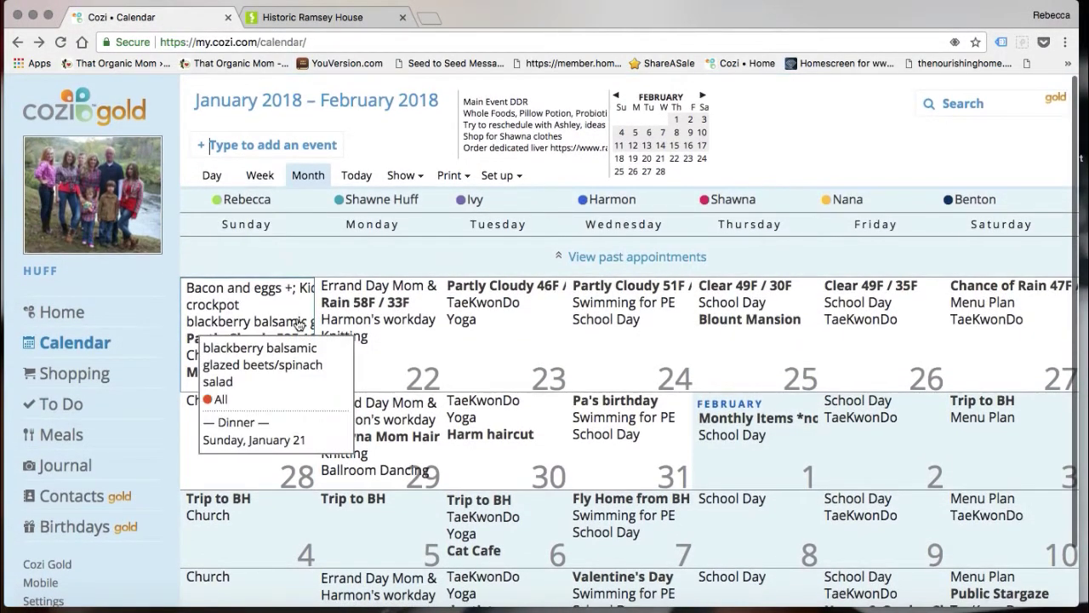
{"action": "scroll", "coordinate": [504, 342], "scroll_direction": "down", "scroll_amount": 1}
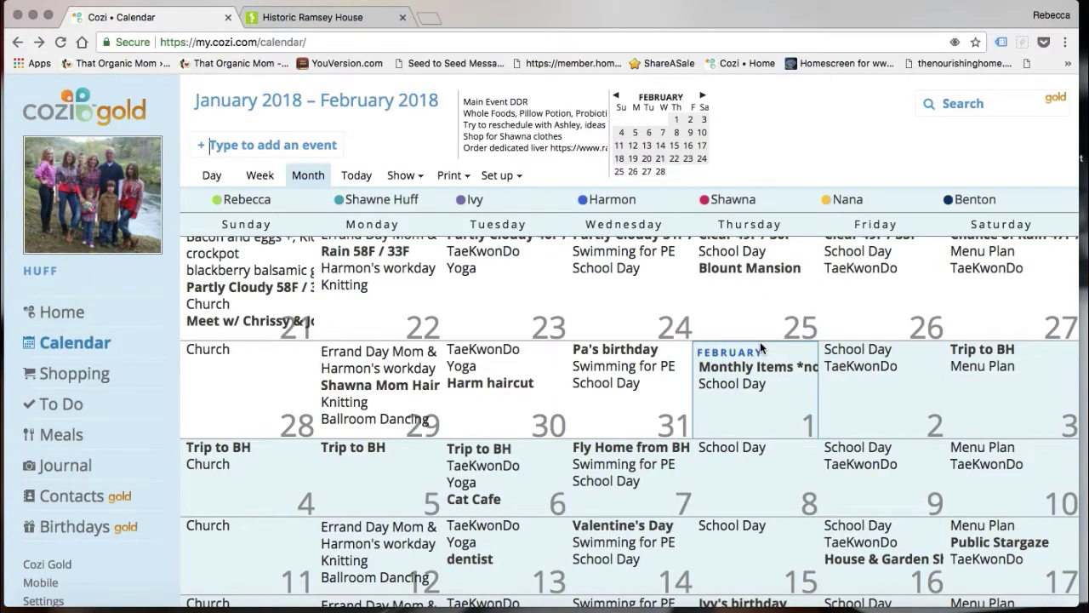
{"action": "scroll", "coordinate": [760, 345], "scroll_direction": "up", "scroll_amount": 1}
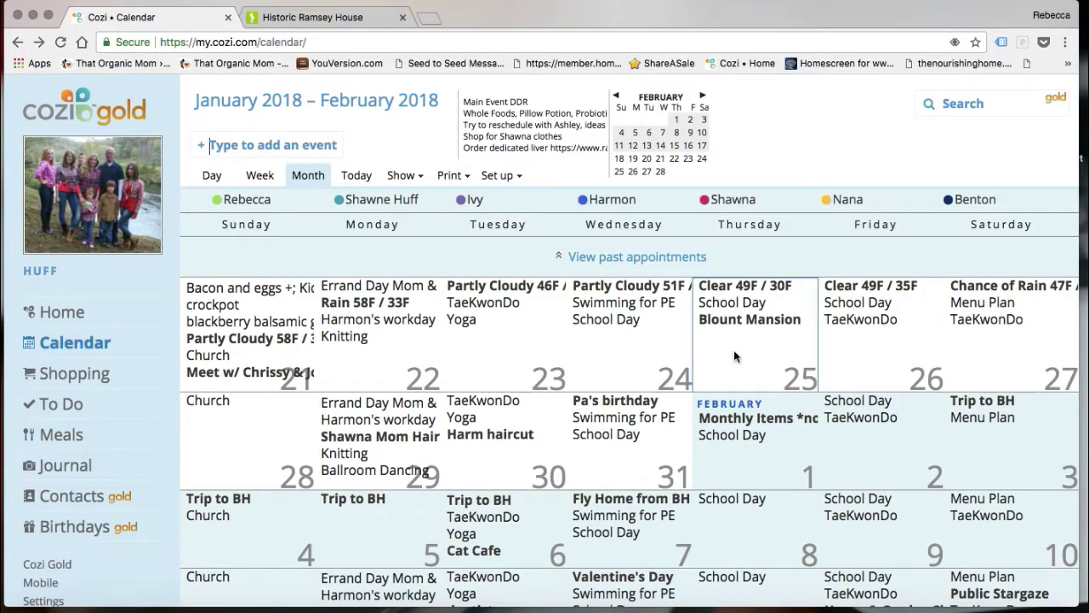
{"action": "scroll", "coordinate": [736, 356], "scroll_direction": "down", "scroll_amount": 1}
{"action": "scroll", "coordinate": [735, 356], "scroll_direction": "down", "scroll_amount": 5}
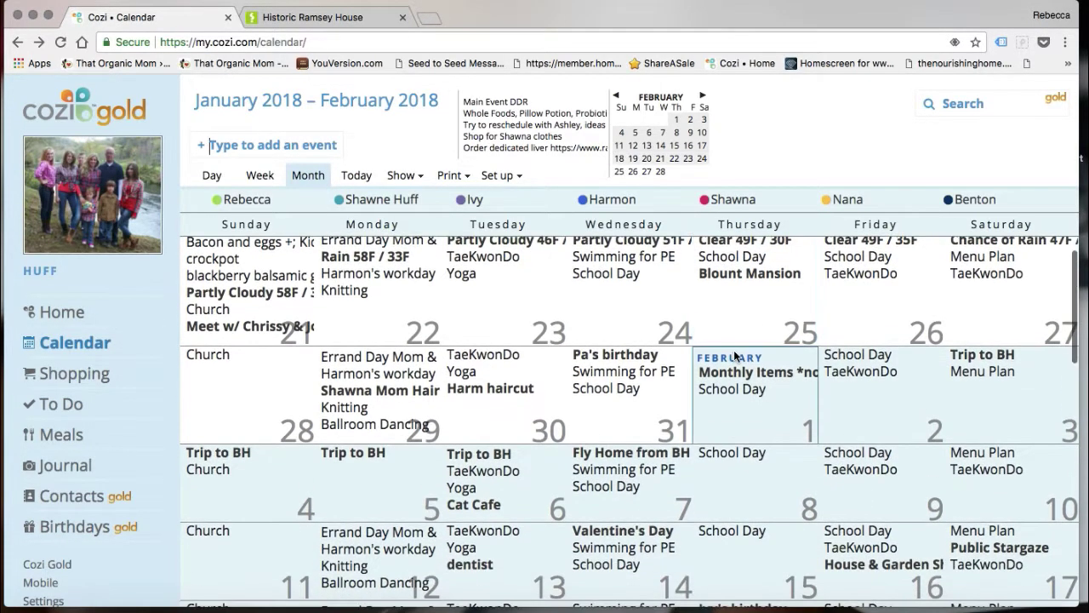
{"action": "scroll", "coordinate": [735, 356], "scroll_direction": "down", "scroll_amount": 1}
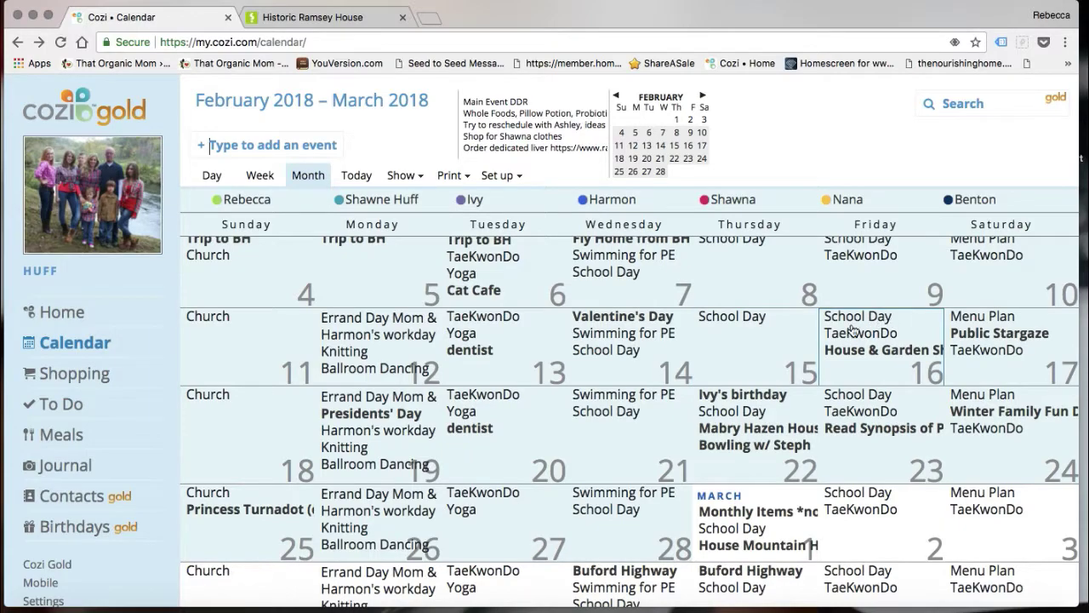
{"action": "scroll", "coordinate": [769, 347], "scroll_direction": "up", "scroll_amount": 3}
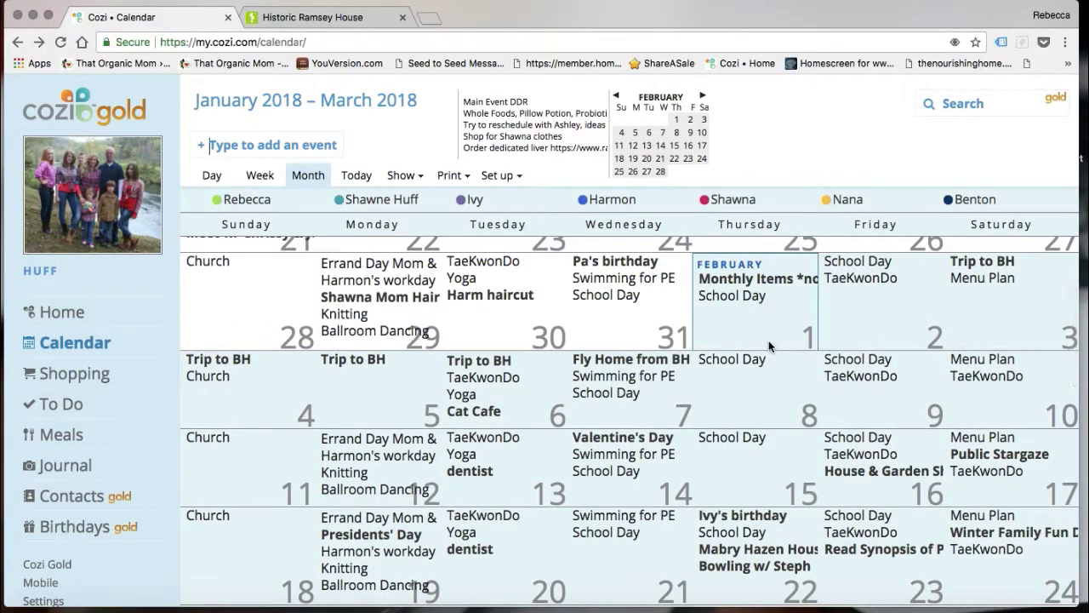
{"action": "scroll", "coordinate": [860, 330], "scroll_direction": "up", "scroll_amount": 1}
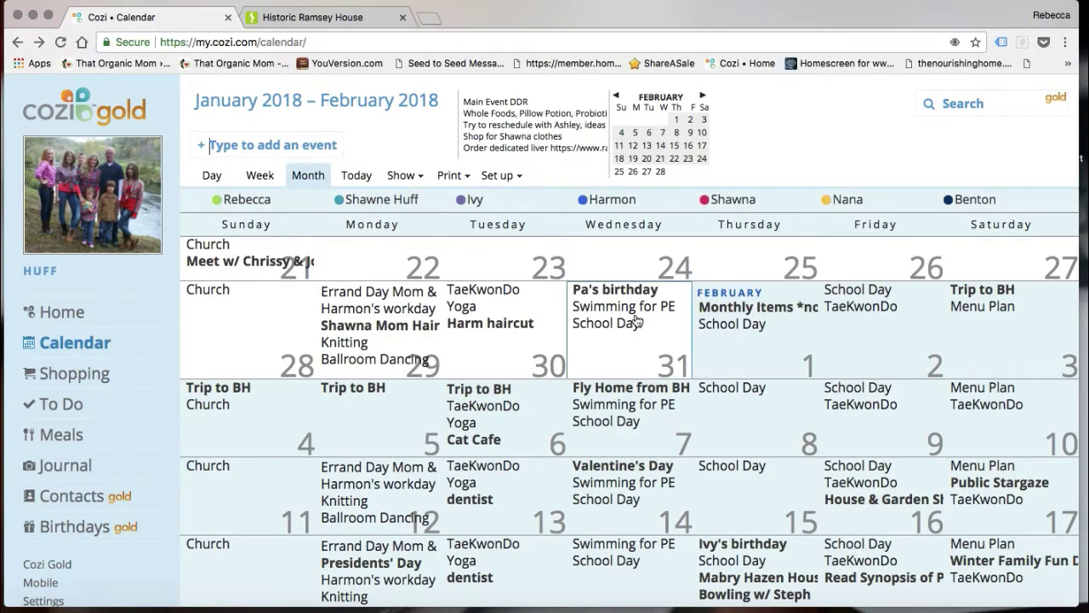
{"action": "scroll", "coordinate": [637, 316], "scroll_direction": "up", "scroll_amount": 2}
{"action": "scroll", "coordinate": [796, 306], "scroll_direction": "up", "scroll_amount": 2}
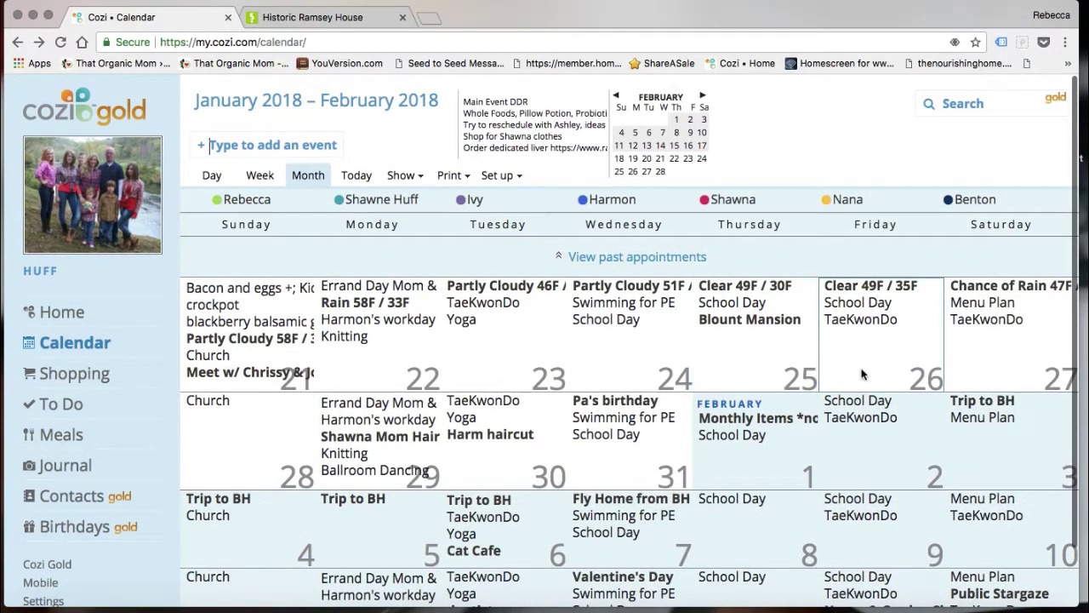
{"action": "scroll", "coordinate": [864, 357], "scroll_direction": "down", "scroll_amount": 2}
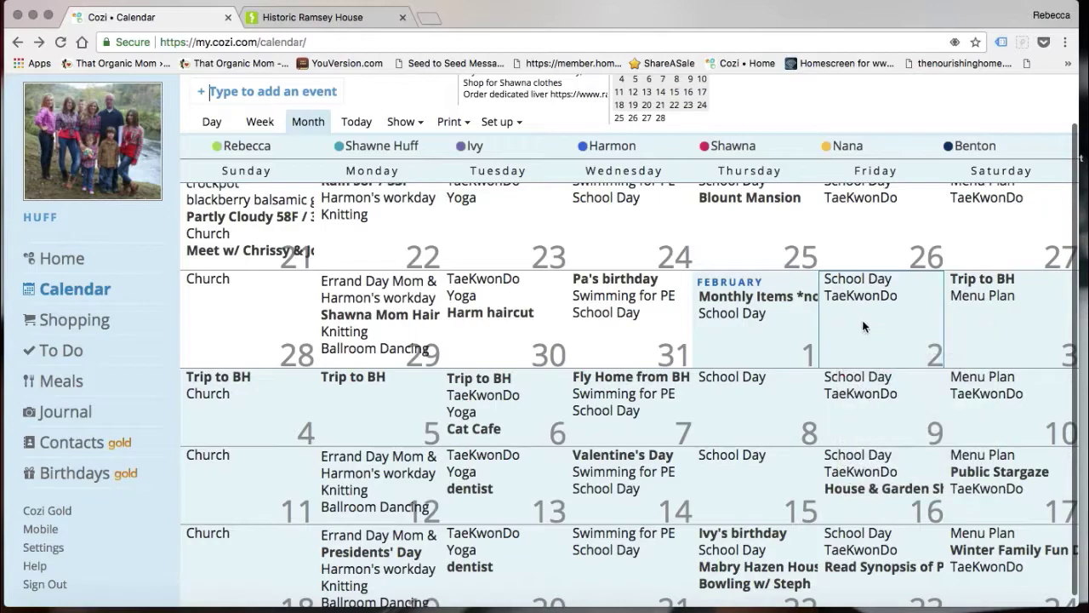
Step: Create an event on 2/2/2018 described as Historic Ramsey House and assign it to the family members marked green, teal, blue and pink
{"action": "left_click", "coordinate": [864, 326]}
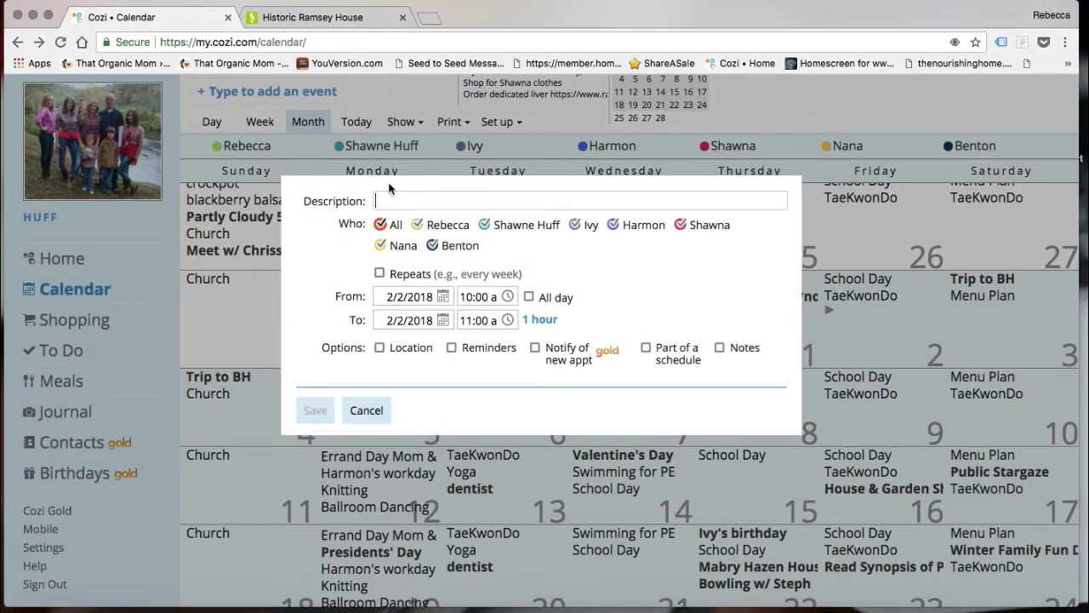
{"action": "type", "text": "Historic Ramsey House"}
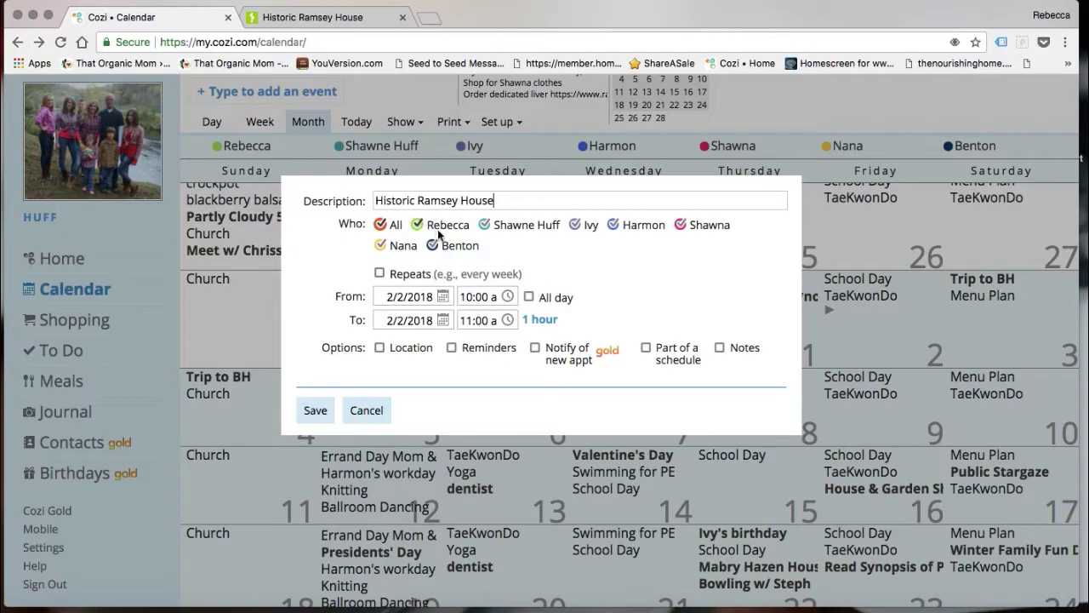
{"action": "left_click", "coordinate": [421, 225]}
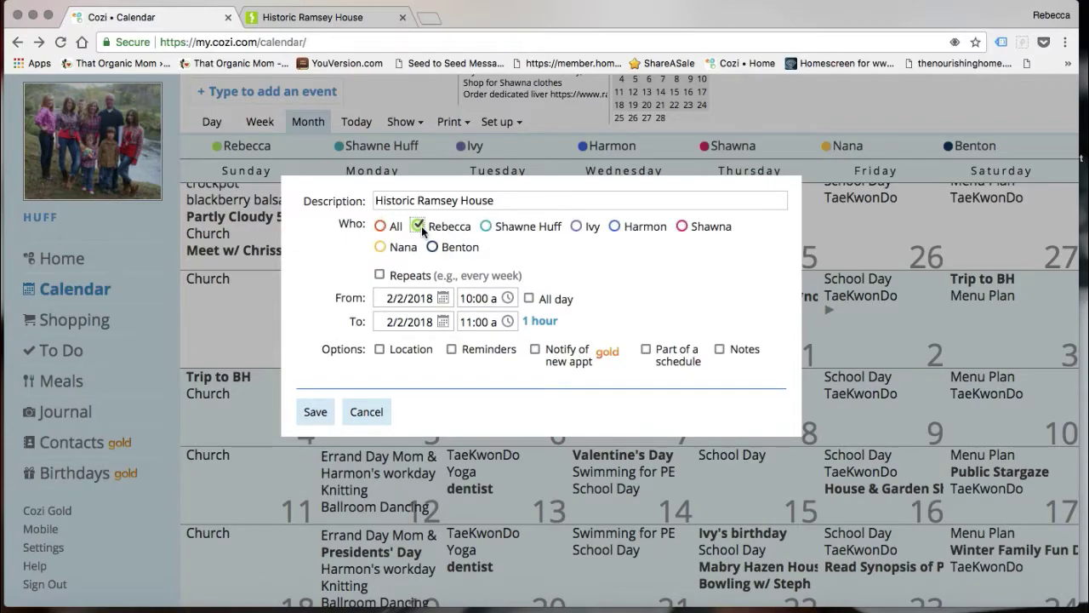
{"action": "left_click", "coordinate": [614, 227]}
{"action": "left_click", "coordinate": [684, 229]}
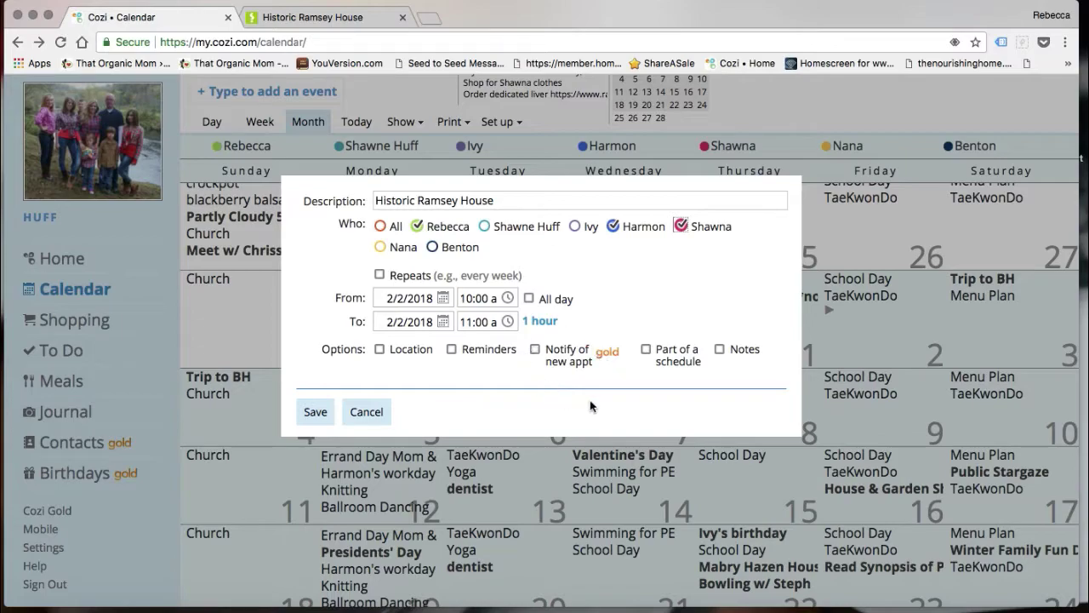
{"action": "left_click", "coordinate": [488, 224]}
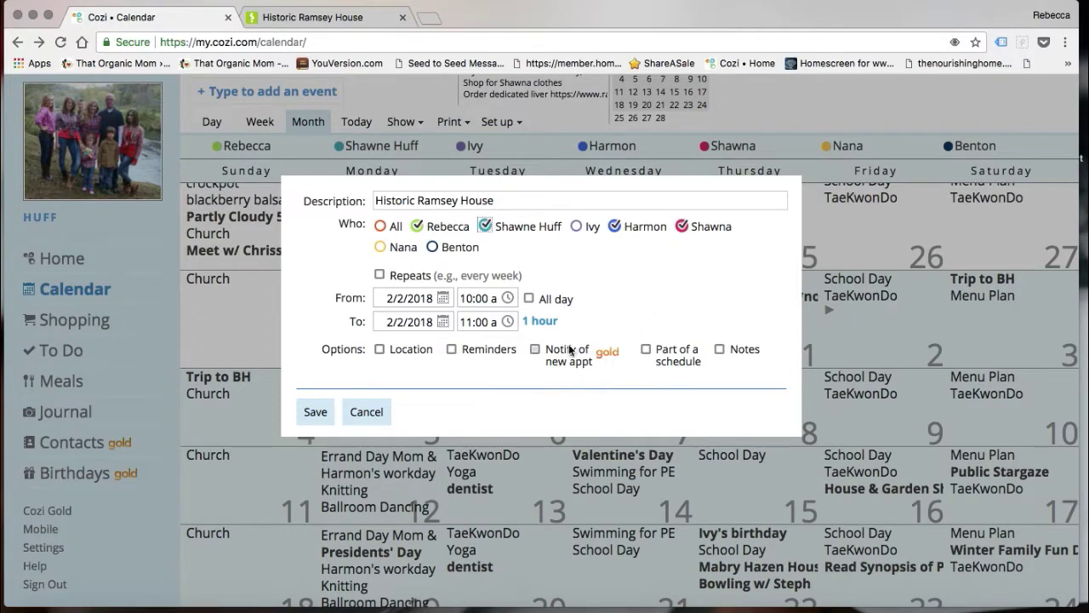
{"action": "left_click", "coordinate": [536, 349]}
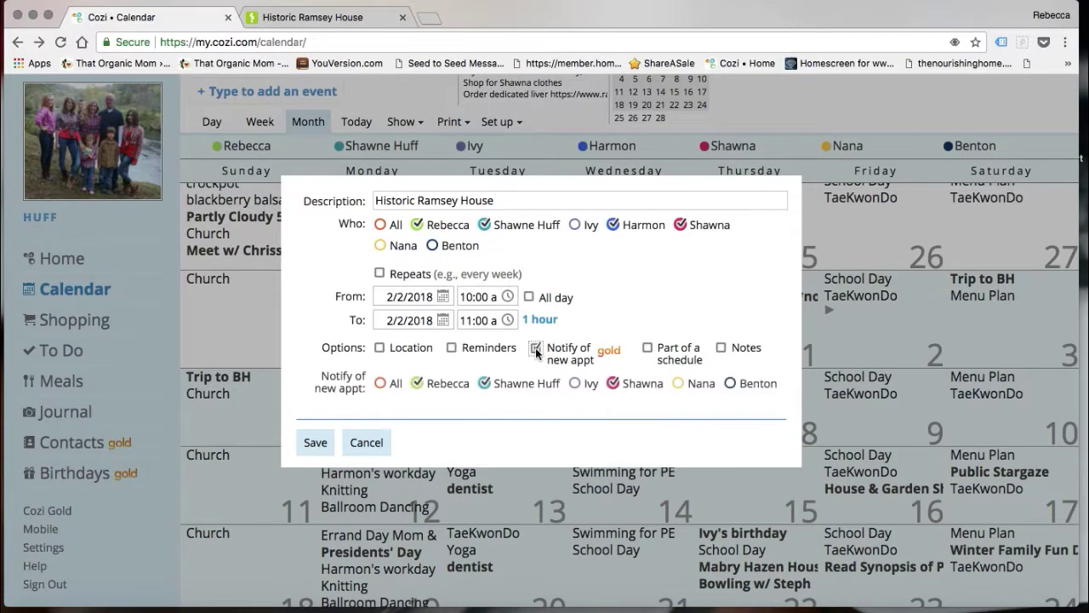
{"action": "left_click", "coordinate": [484, 383]}
{"action": "left_click", "coordinate": [417, 384]}
{"action": "left_click", "coordinate": [485, 385]}
{"action": "left_click", "coordinate": [614, 385]}
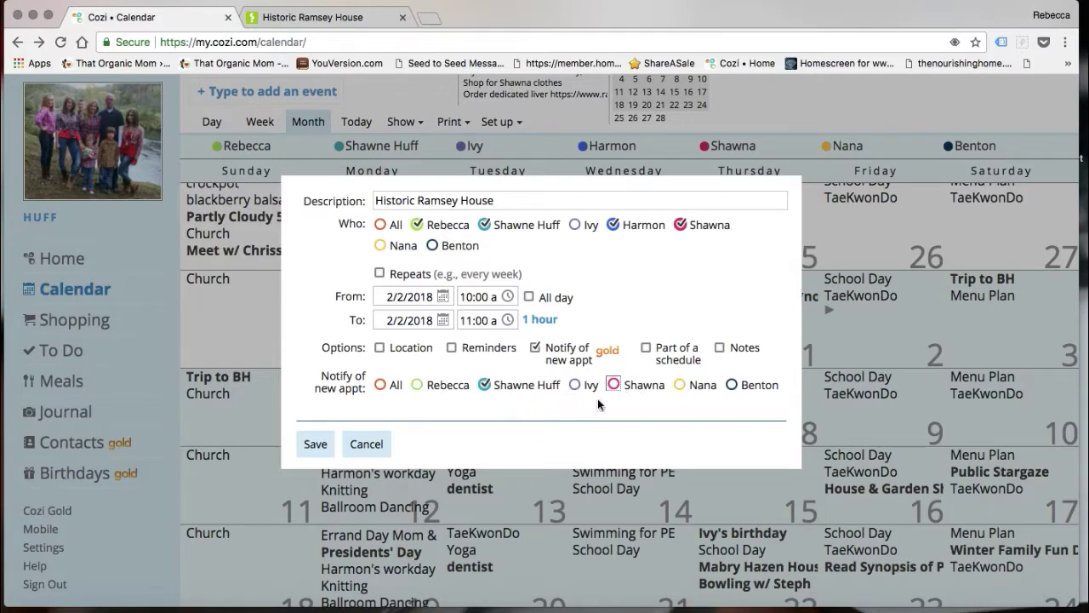
{"action": "left_click", "coordinate": [485, 384]}
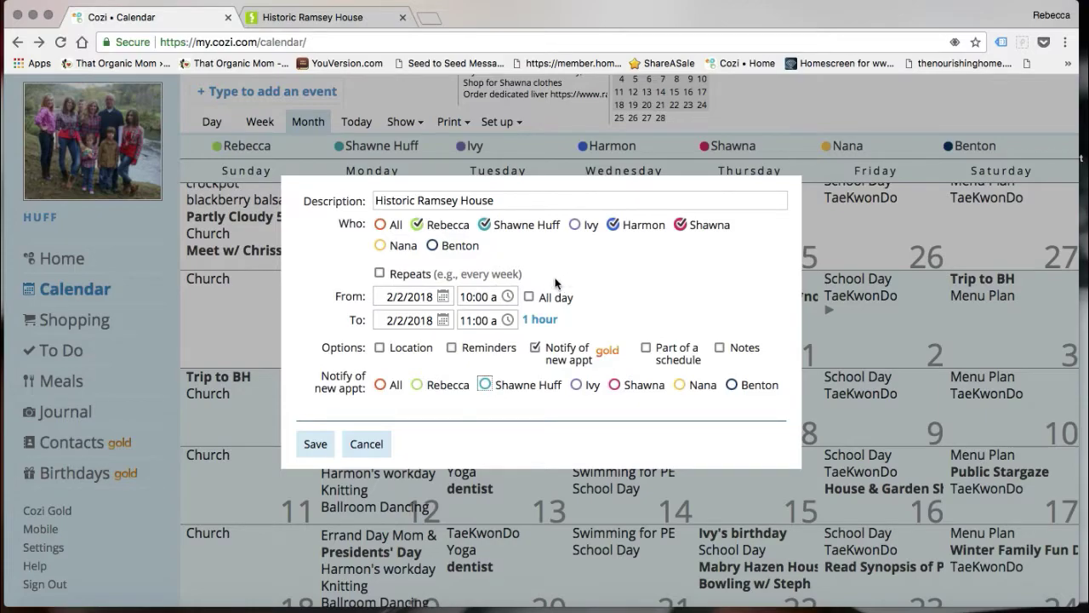
{"action": "left_click", "coordinate": [538, 347]}
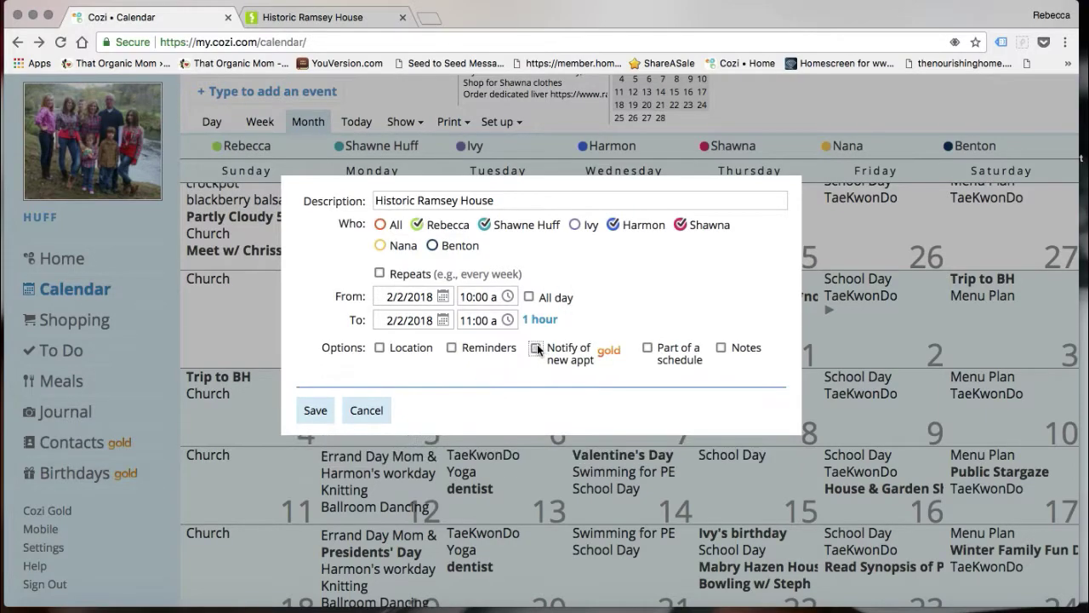
Step: Turn on a 1 hour reminder for the event, add 1 day and 1 week reminders, and remove those two extras
{"action": "left_click", "coordinate": [452, 347]}
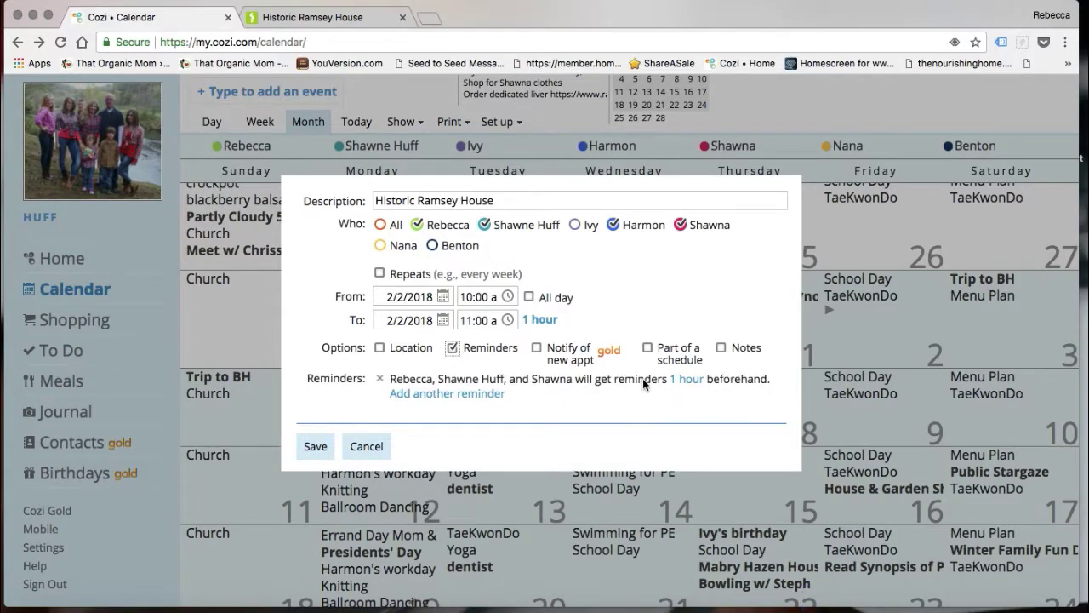
{"action": "left_click", "coordinate": [481, 394]}
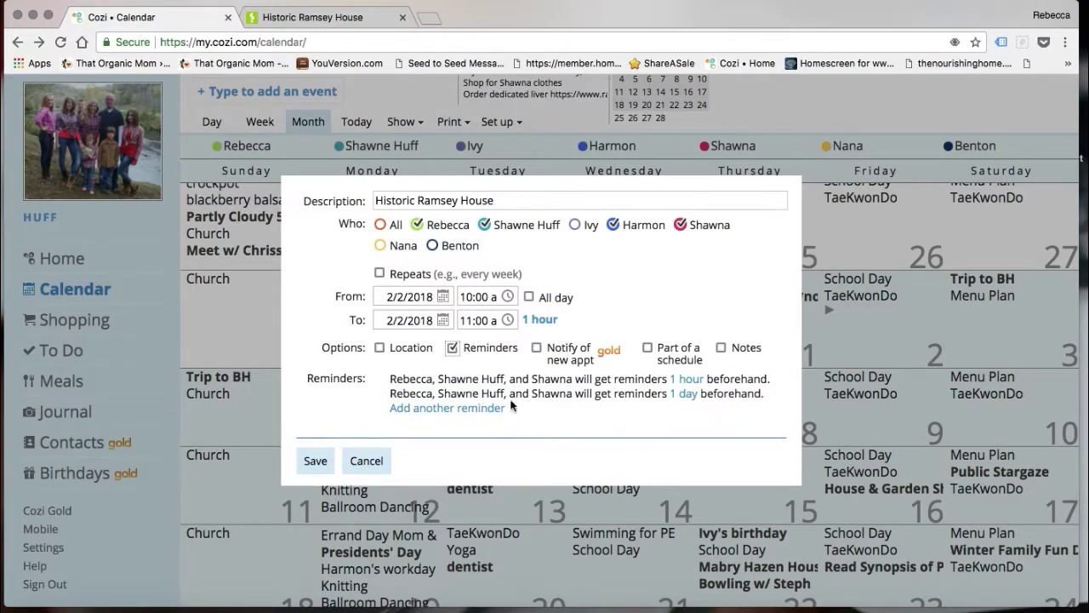
{"action": "left_click", "coordinate": [464, 409]}
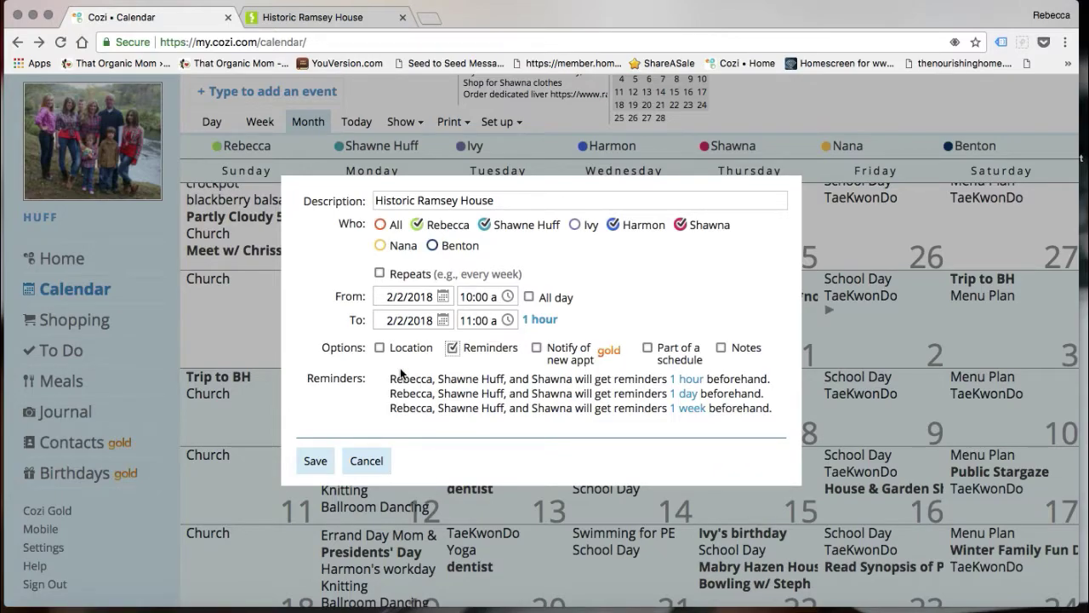
{"action": "mouse_move", "coordinate": [383, 384]}
{"action": "left_click", "coordinate": [382, 408]}
{"action": "left_click", "coordinate": [382, 394]}
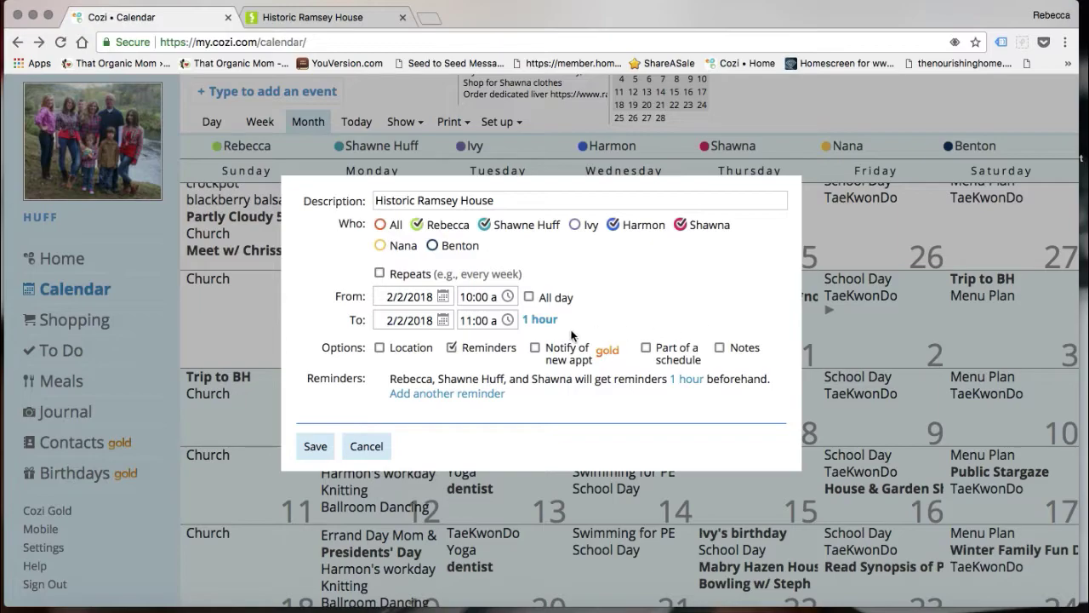
{"action": "left_click", "coordinate": [720, 348]}
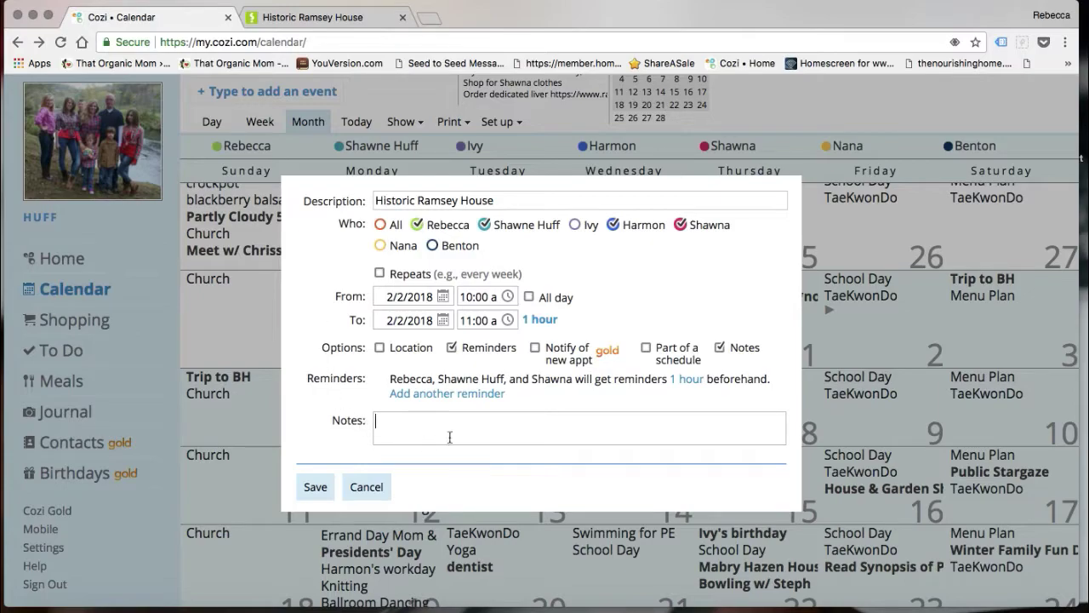
{"action": "left_click", "coordinate": [348, 16]}
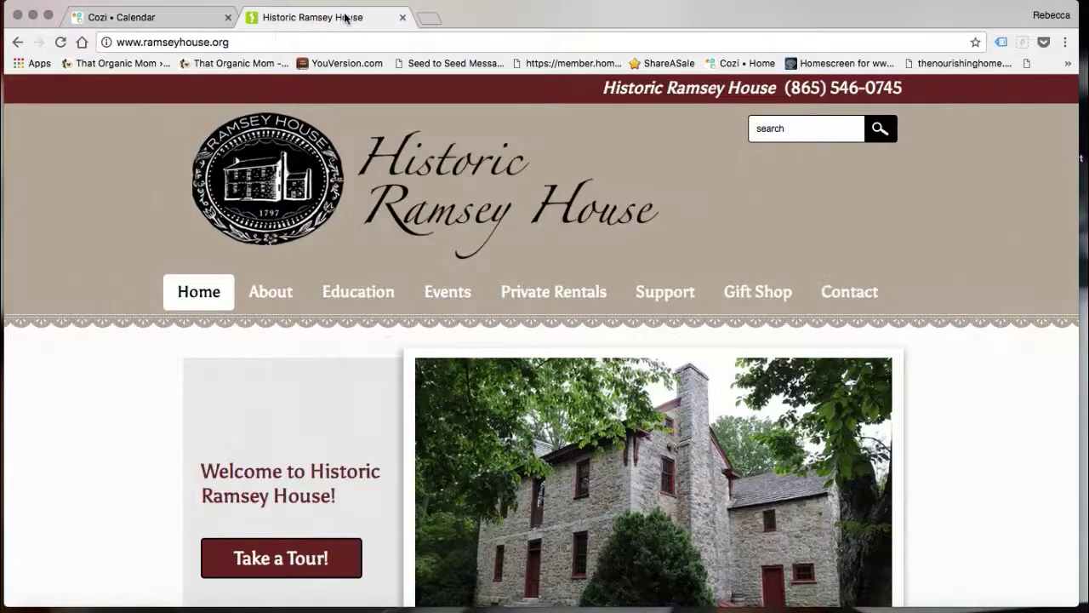
{"action": "left_click", "coordinate": [304, 41]}
{"action": "key", "text": "super+c"}
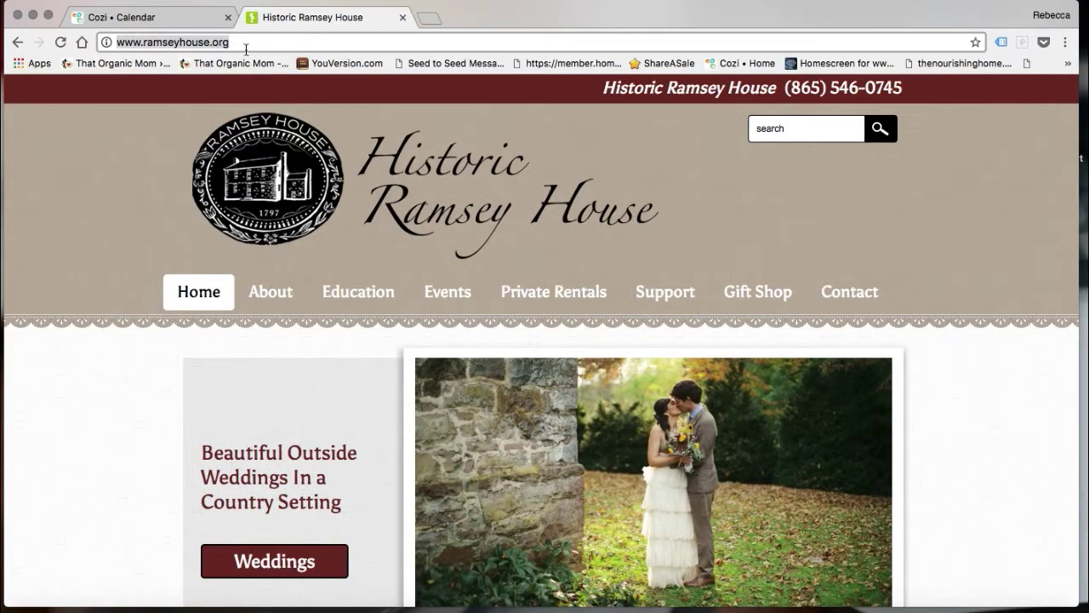
{"action": "left_click", "coordinate": [199, 23]}
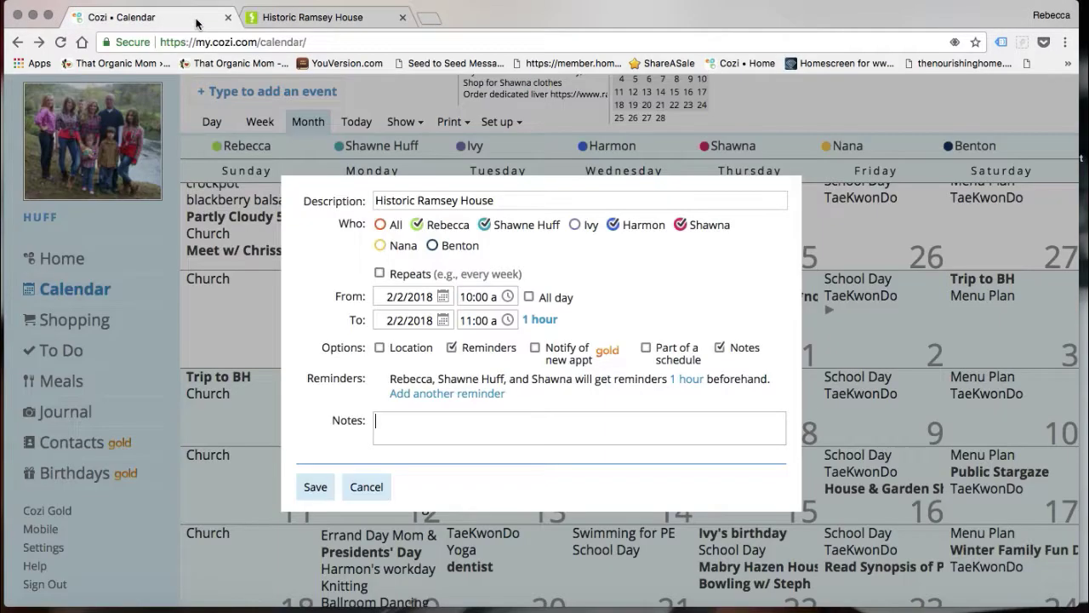
{"action": "left_click", "coordinate": [476, 430]}
{"action": "key", "text": "super+v"}
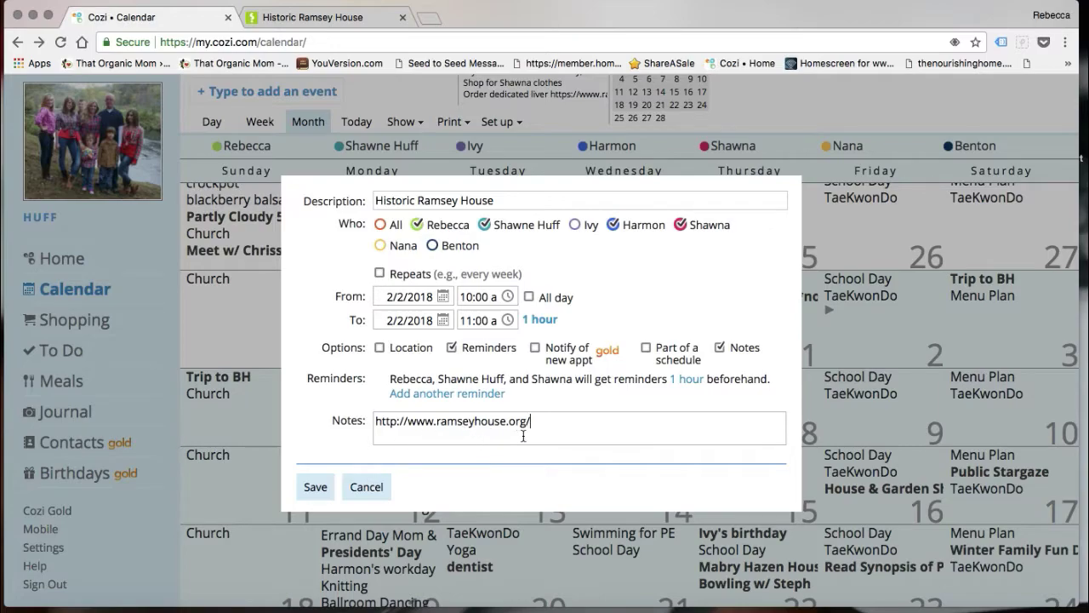
Step: Browse the Historic Ramsey House website to its Hours and Admission page and look up the current opening times
{"action": "left_click", "coordinate": [329, 18]}
{"action": "mouse_move", "coordinate": [358, 251]}
{"action": "scroll", "coordinate": [342, 337], "scroll_direction": "down", "scroll_amount": 2}
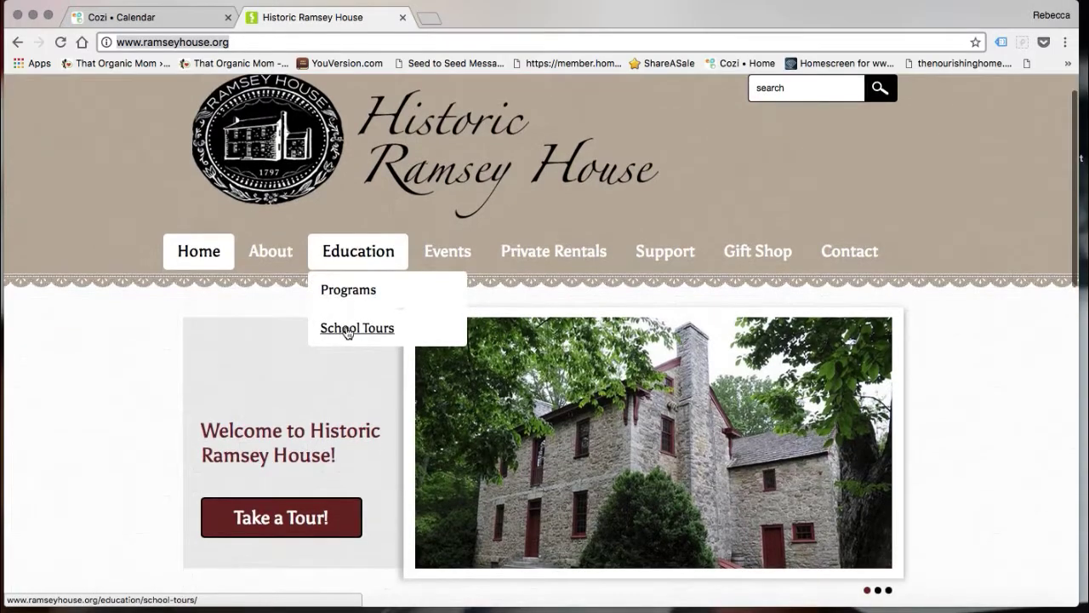
{"action": "scroll", "coordinate": [103, 360], "scroll_direction": "down", "scroll_amount": 7}
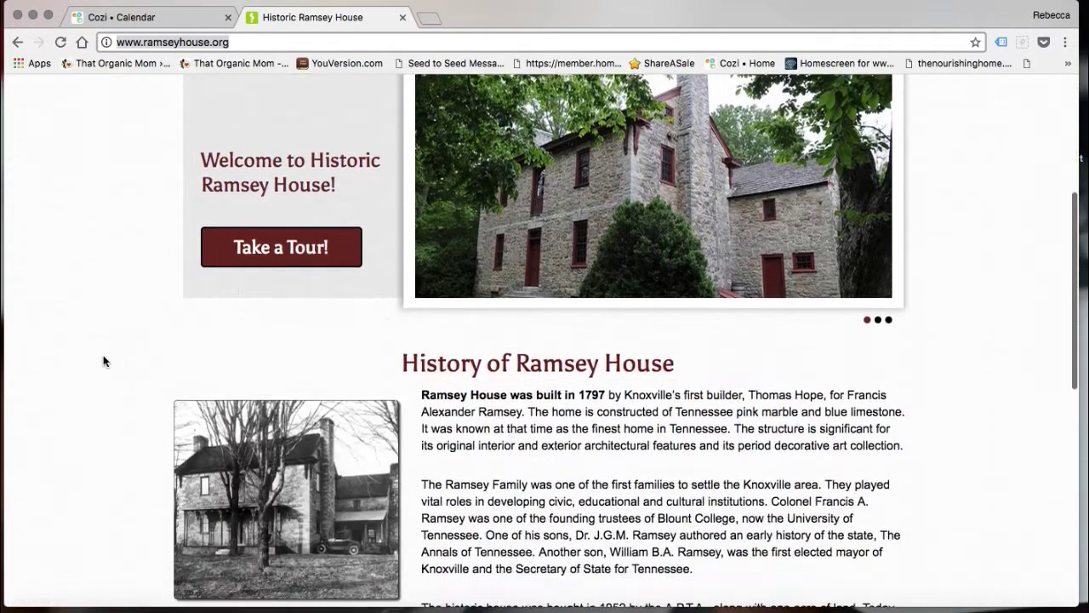
{"action": "scroll", "coordinate": [106, 349], "scroll_direction": "up", "scroll_amount": 3}
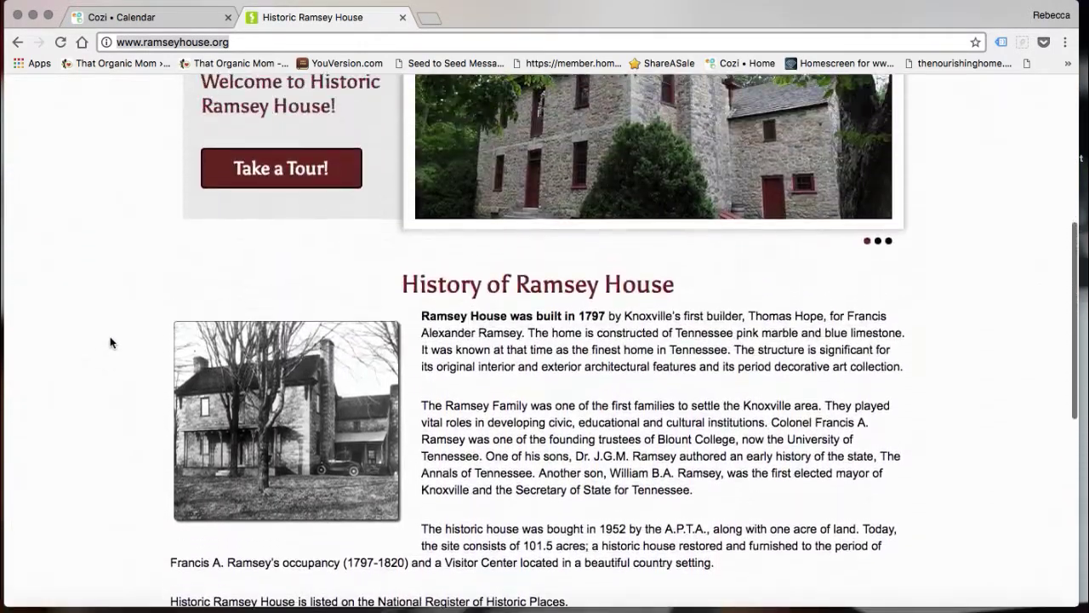
{"action": "left_click", "coordinate": [270, 179]}
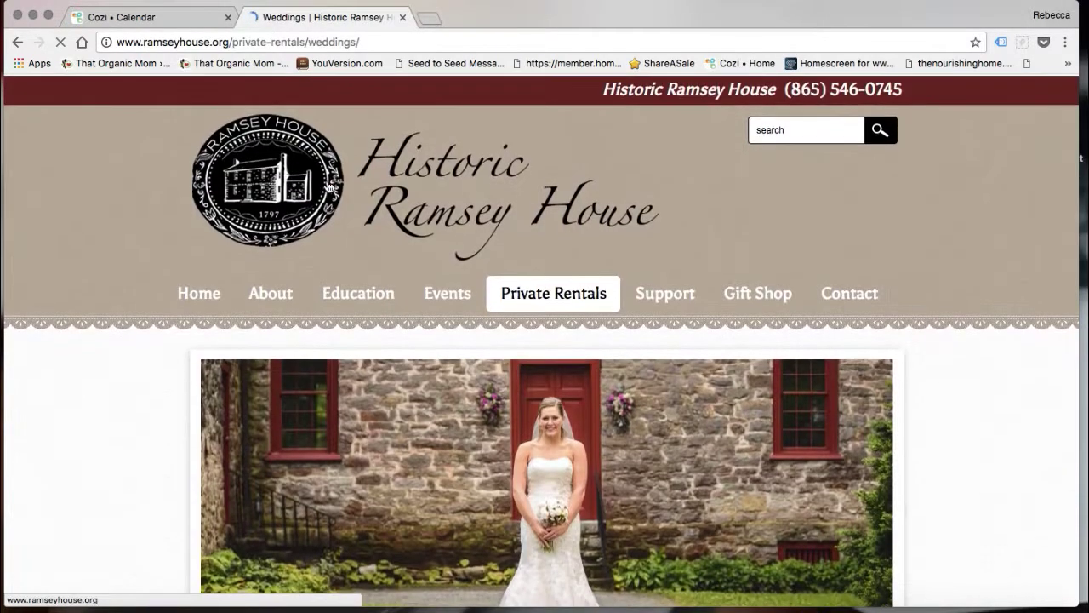
{"action": "scroll", "coordinate": [327, 185], "scroll_direction": "down", "scroll_amount": 2}
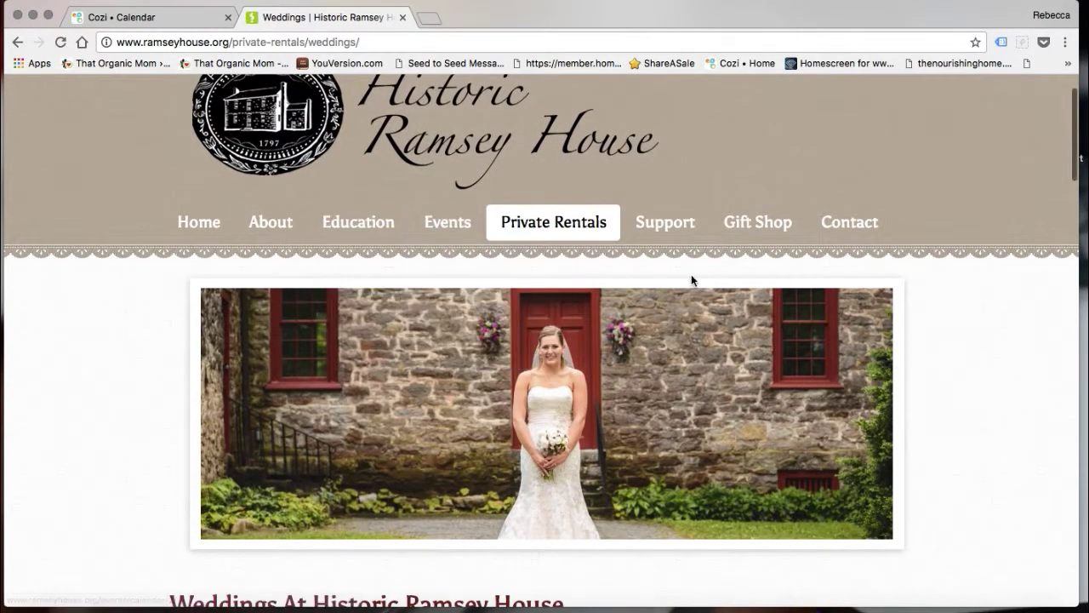
{"action": "left_click", "coordinate": [208, 221]}
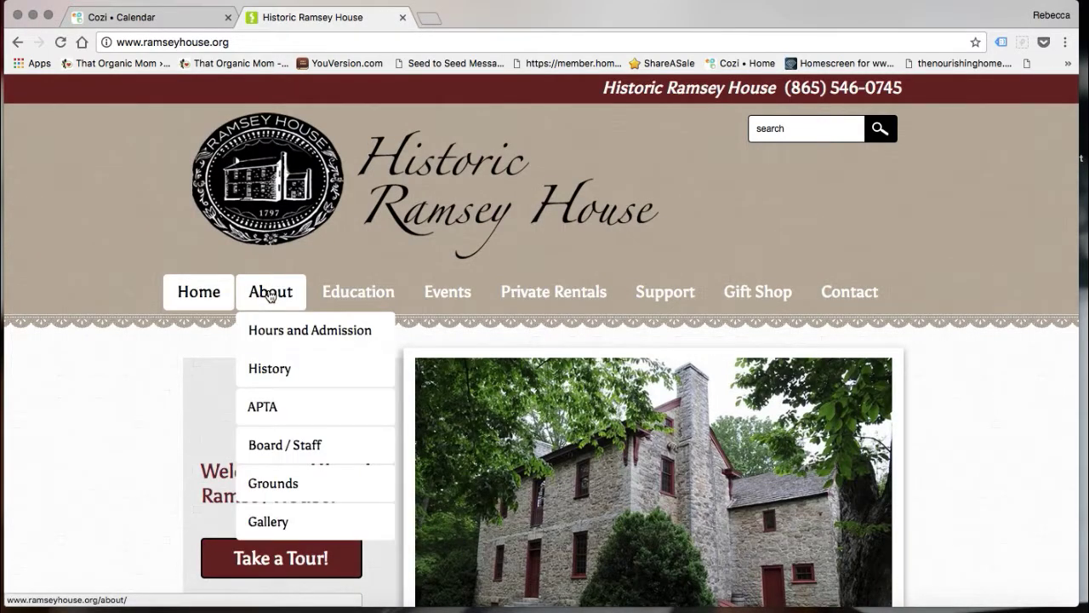
{"action": "left_click", "coordinate": [268, 294]}
{"action": "left_click", "coordinate": [275, 334]}
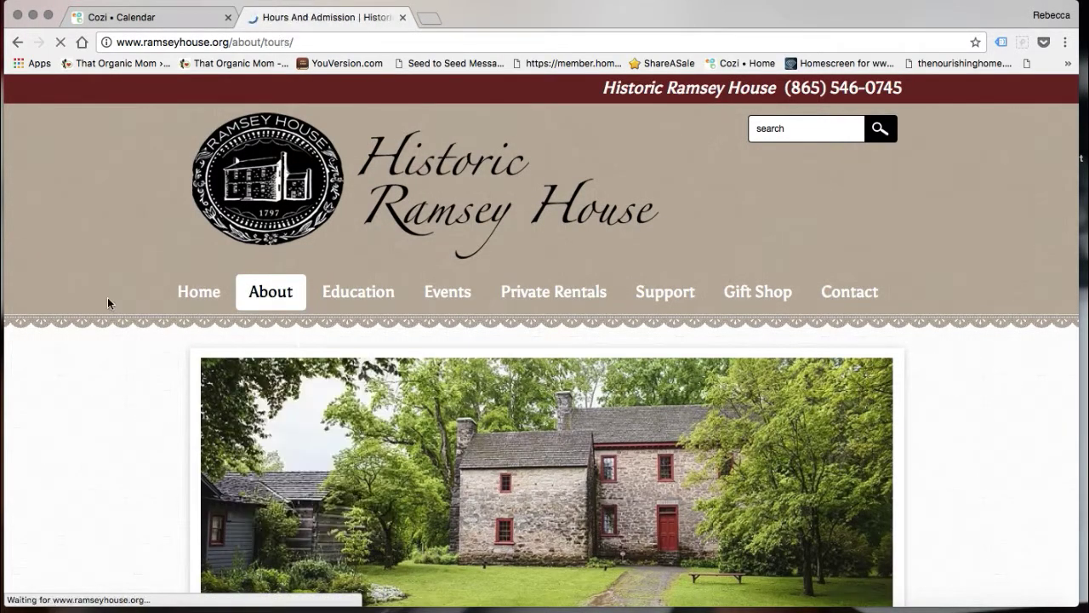
{"action": "scroll", "coordinate": [60, 306], "scroll_direction": "down", "scroll_amount": 4}
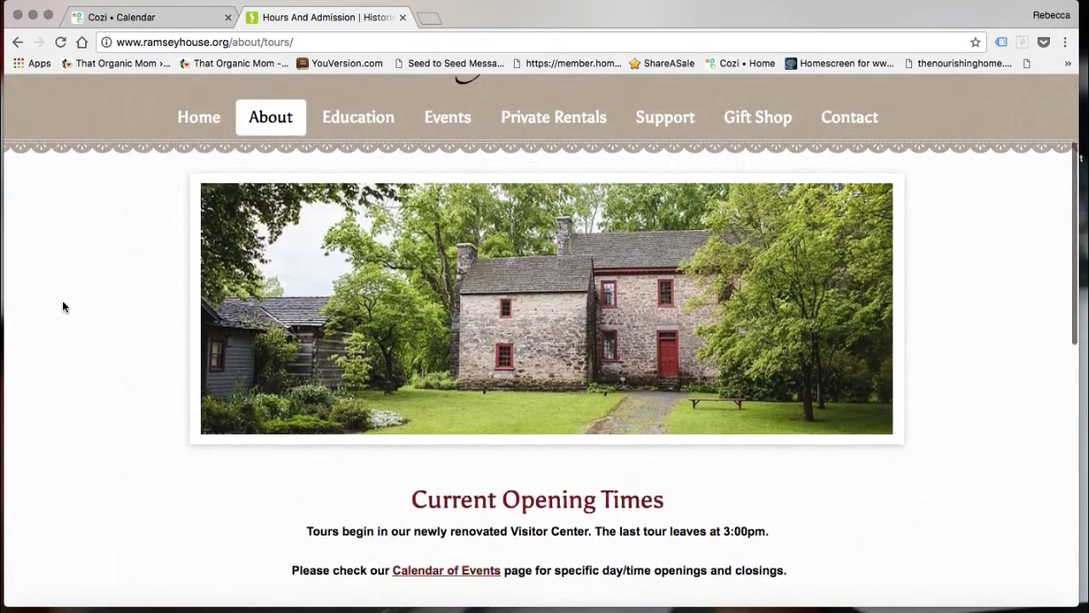
Step: Check the visiting hours and return to the Cozi event to add the location Historic Ramsey House Knoxville, TN
{"action": "scroll", "coordinate": [62, 307], "scroll_direction": "down", "scroll_amount": 5}
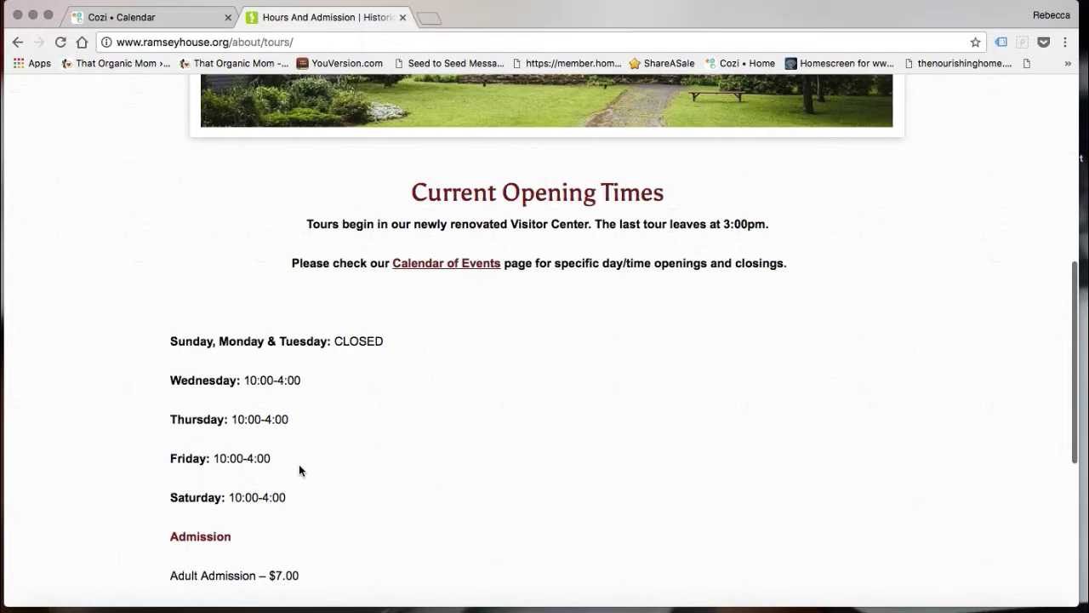
{"action": "left_click", "coordinate": [143, 18]}
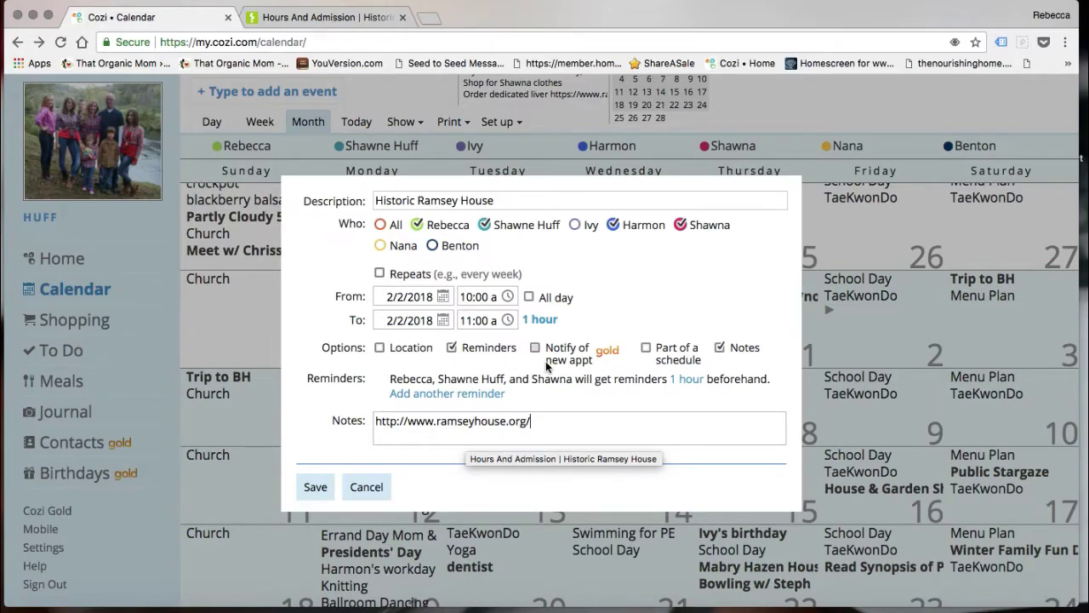
{"action": "left_click", "coordinate": [379, 349]}
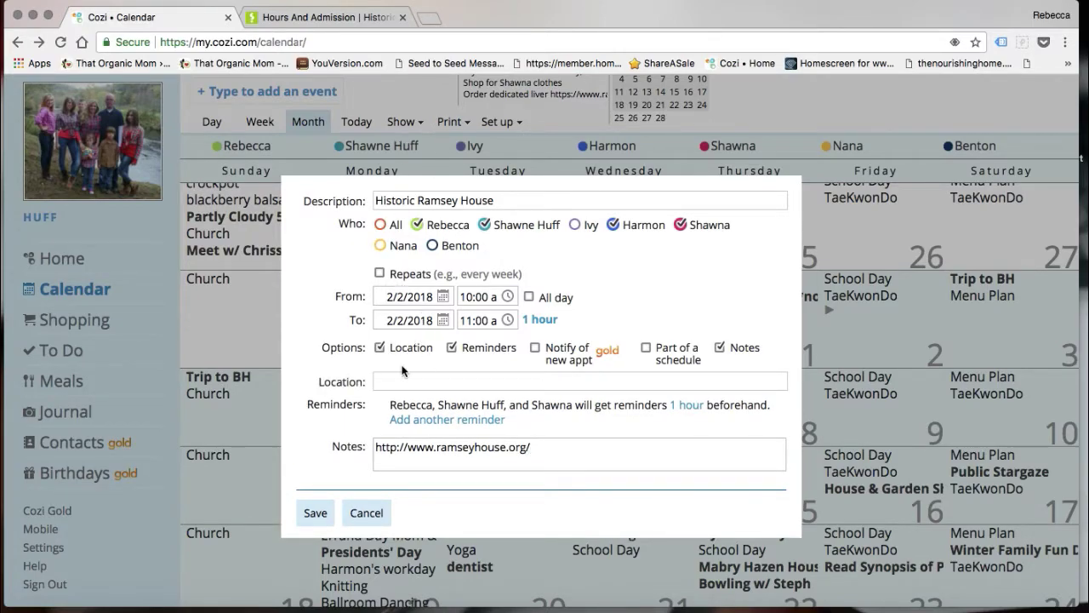
{"action": "type", "text": "Historic Ramsey House Knoxville, TN"}
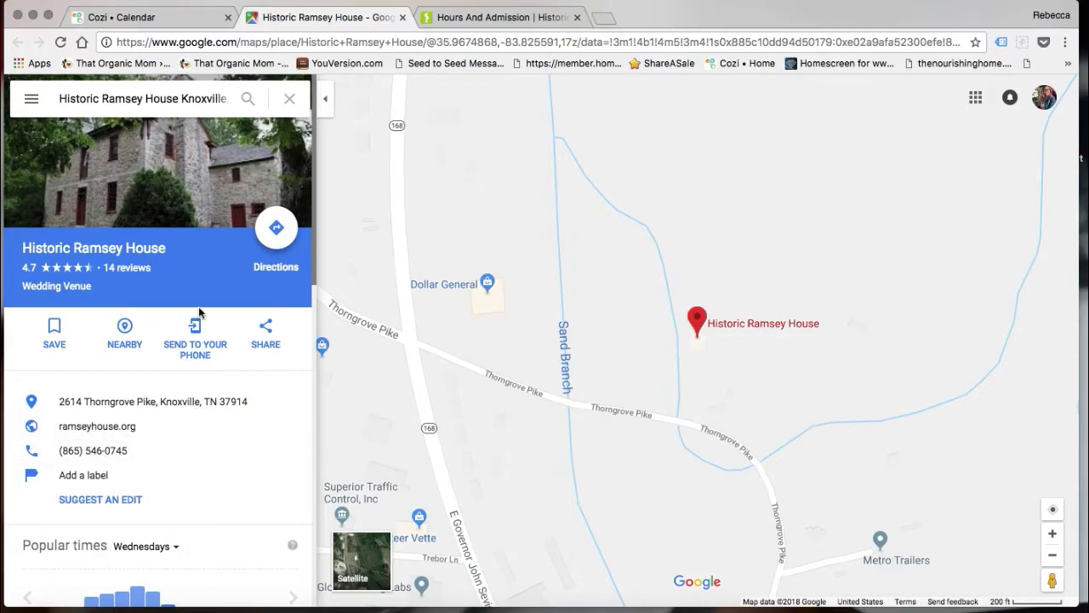
Step: Look over the Google Maps details for the event's location and close the map page
{"action": "left_click", "coordinate": [192, 12]}
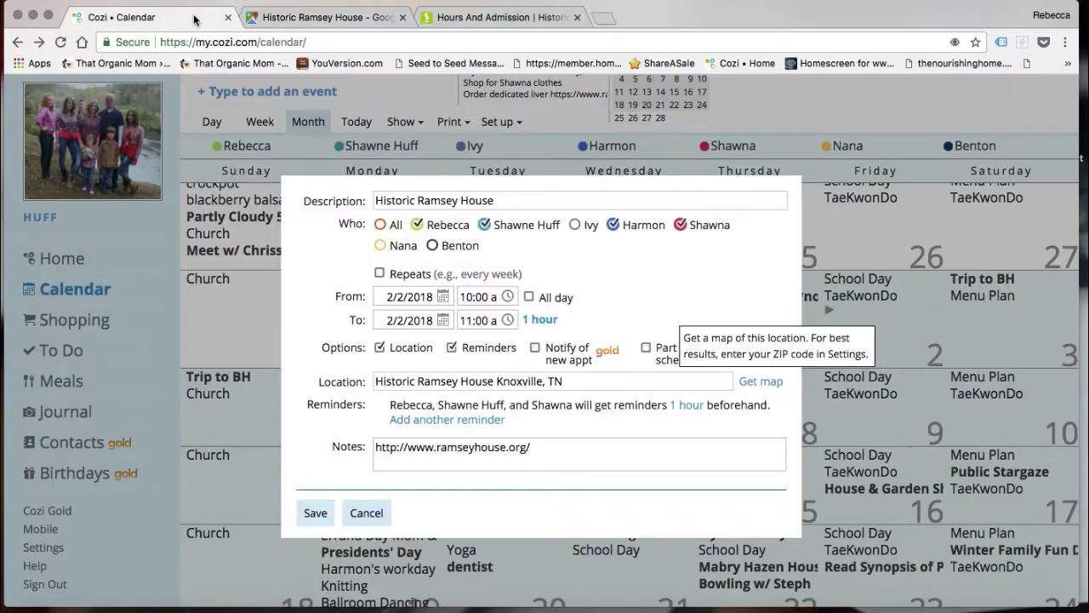
{"action": "left_click", "coordinate": [323, 17]}
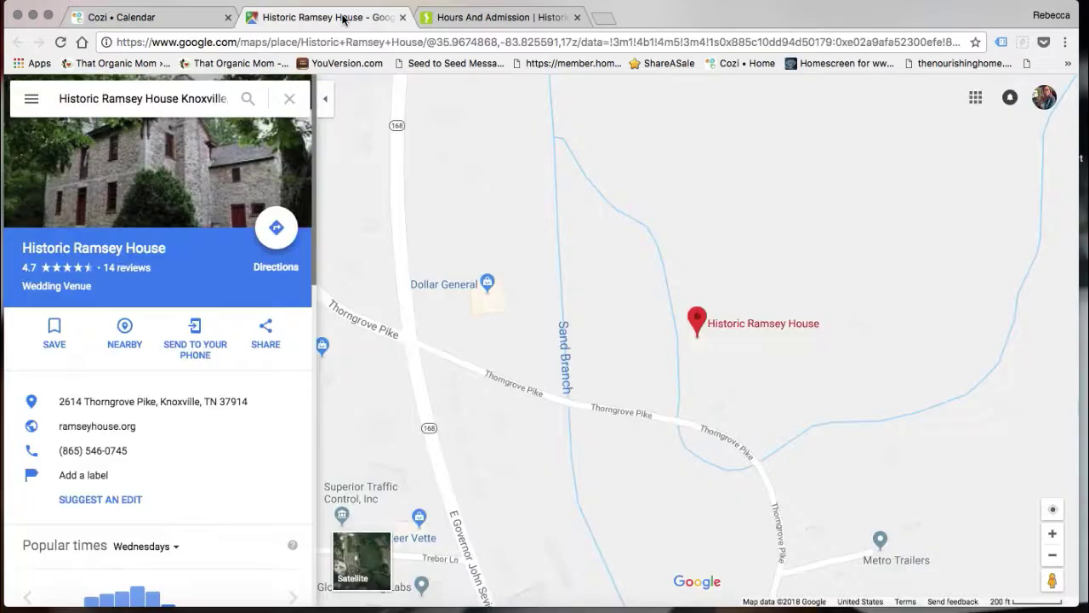
{"action": "mouse_move", "coordinate": [95, 461]}
{"action": "mouse_move", "coordinate": [107, 401]}
{"action": "left_click", "coordinate": [403, 17]}
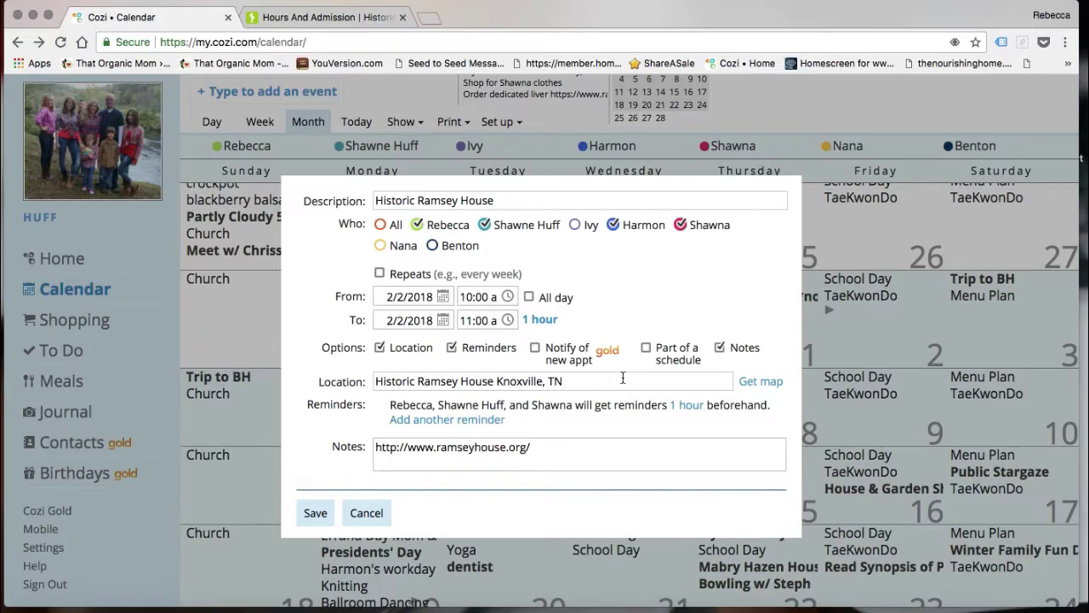
Step: Turn on the schedule option for the Historic Ramsey House event, review the schedule types, and discard the event
{"action": "left_click", "coordinate": [646, 348]}
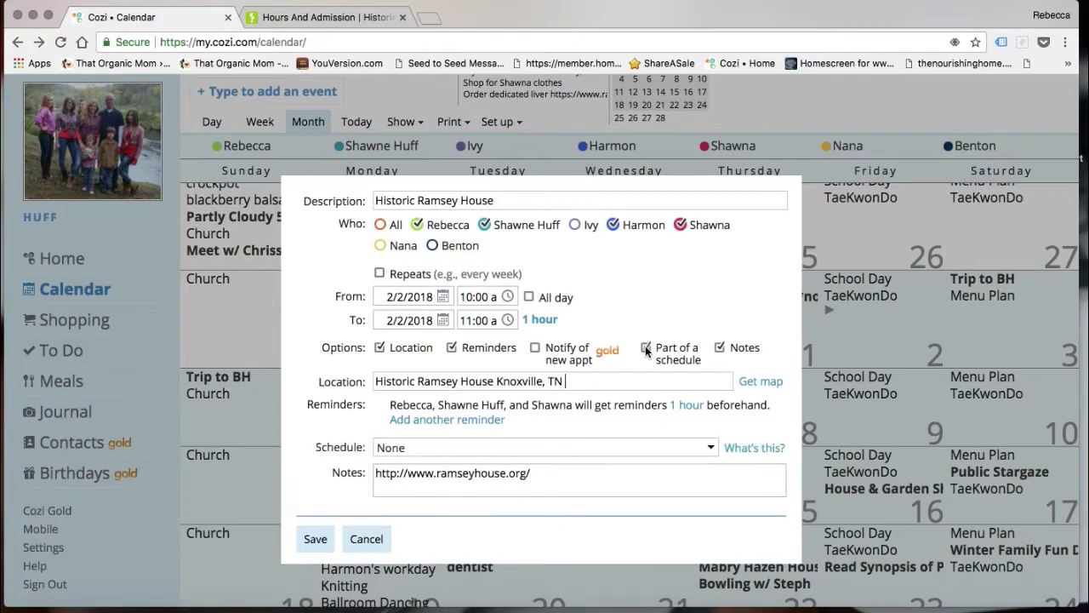
{"action": "left_click", "coordinate": [707, 447]}
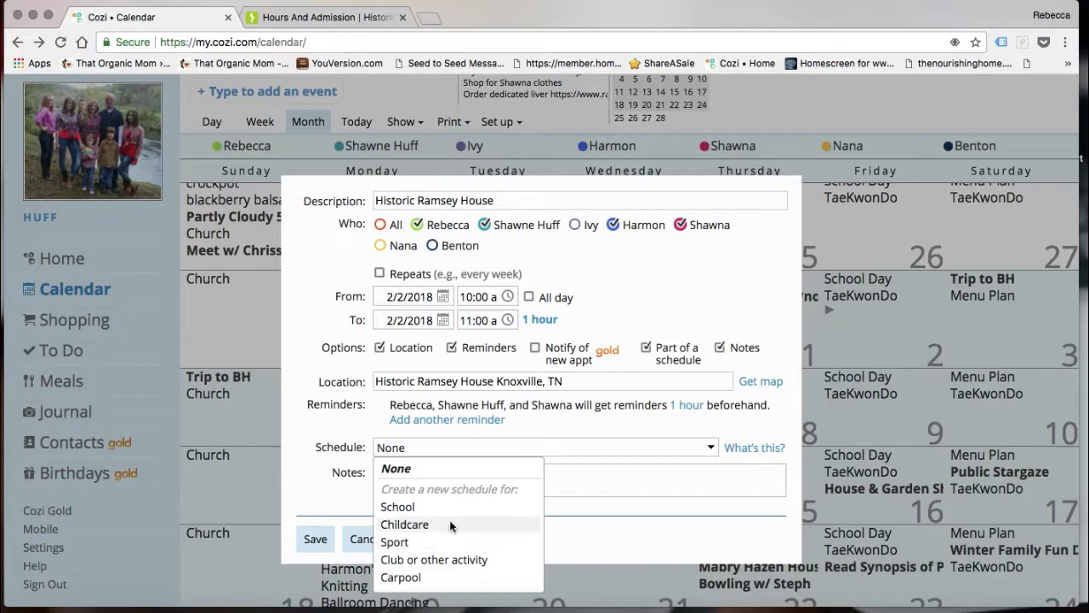
{"action": "left_click", "coordinate": [711, 446]}
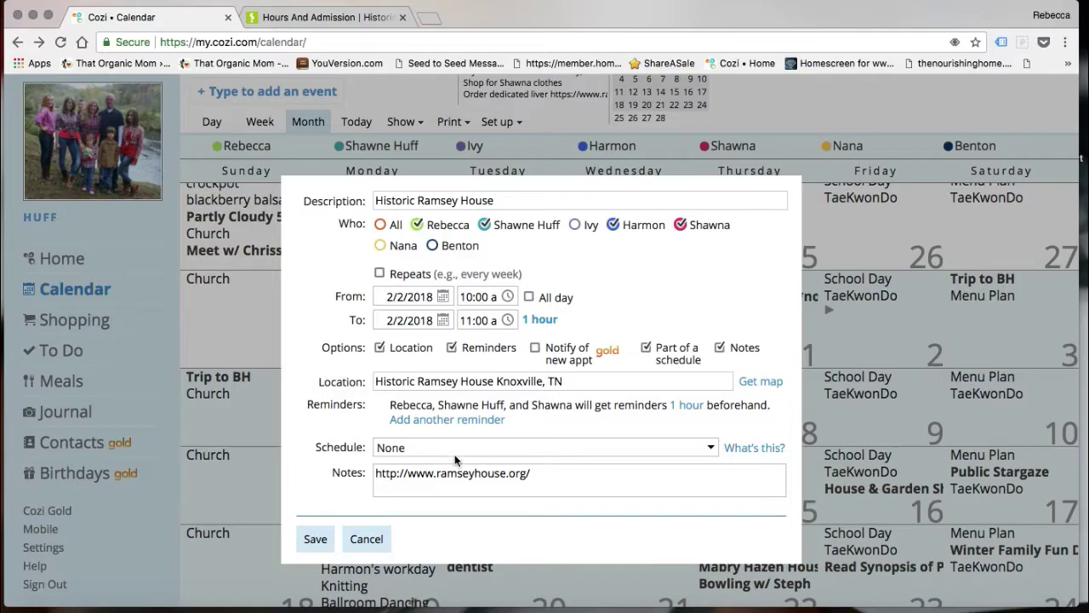
{"action": "left_click", "coordinate": [366, 539]}
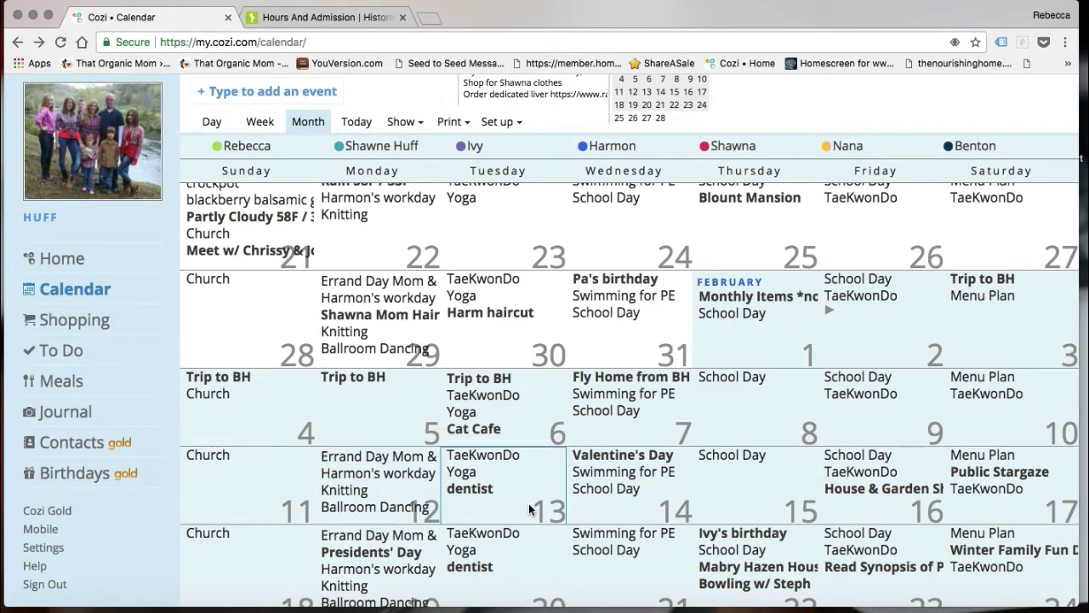
Step: Open the 2/2/2018 TaeKwonDo appointment and assign it to a new sport schedule named Taekwondo
{"action": "scroll", "coordinate": [686, 457], "scroll_direction": "up", "scroll_amount": 2}
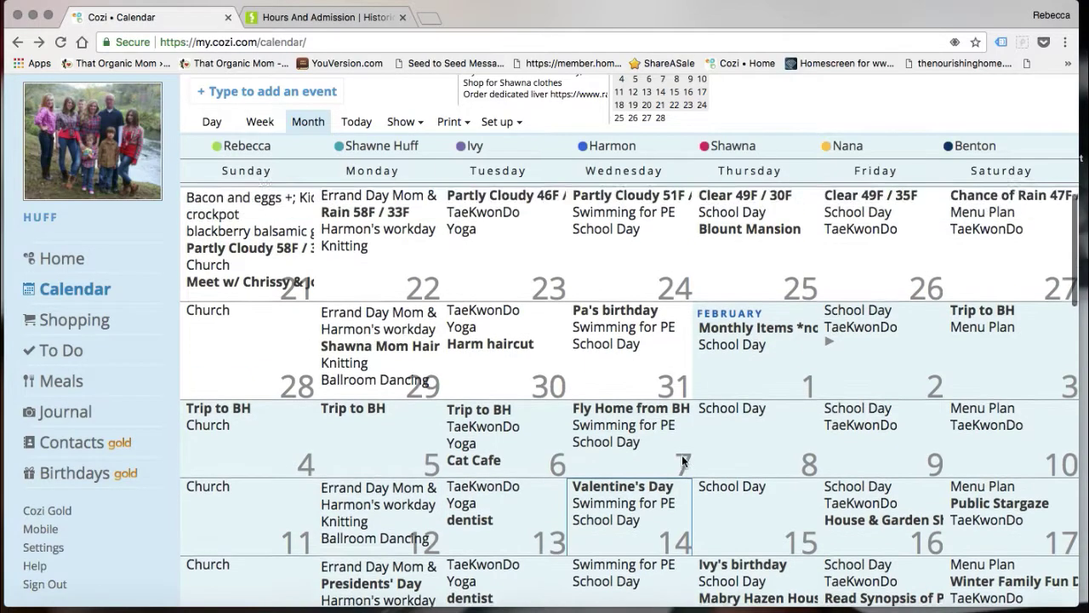
{"action": "scroll", "coordinate": [686, 461], "scroll_direction": "up", "scroll_amount": 1}
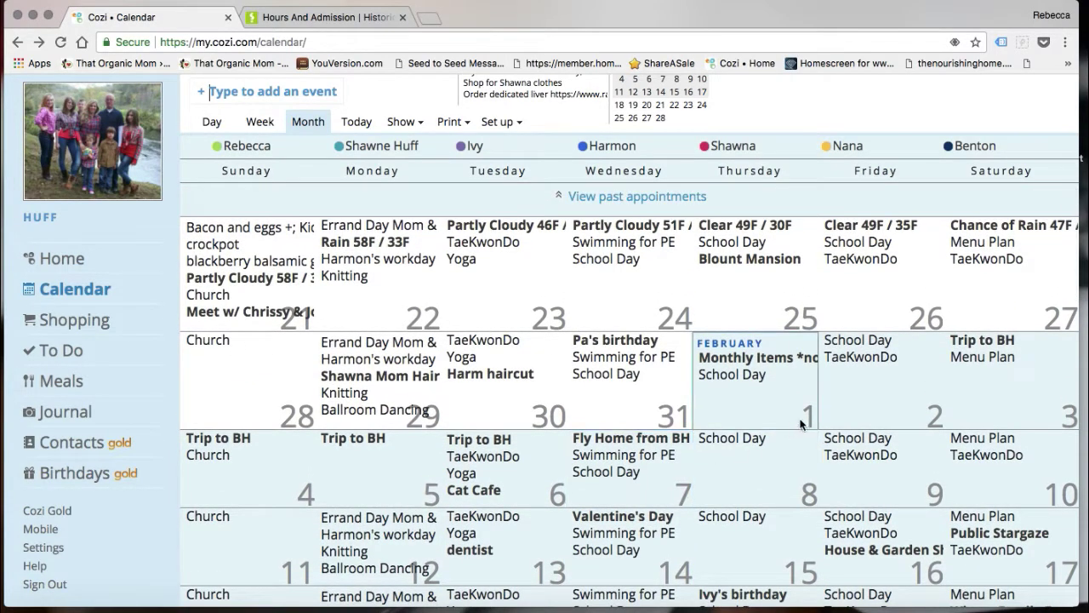
{"action": "left_click", "coordinate": [858, 362]}
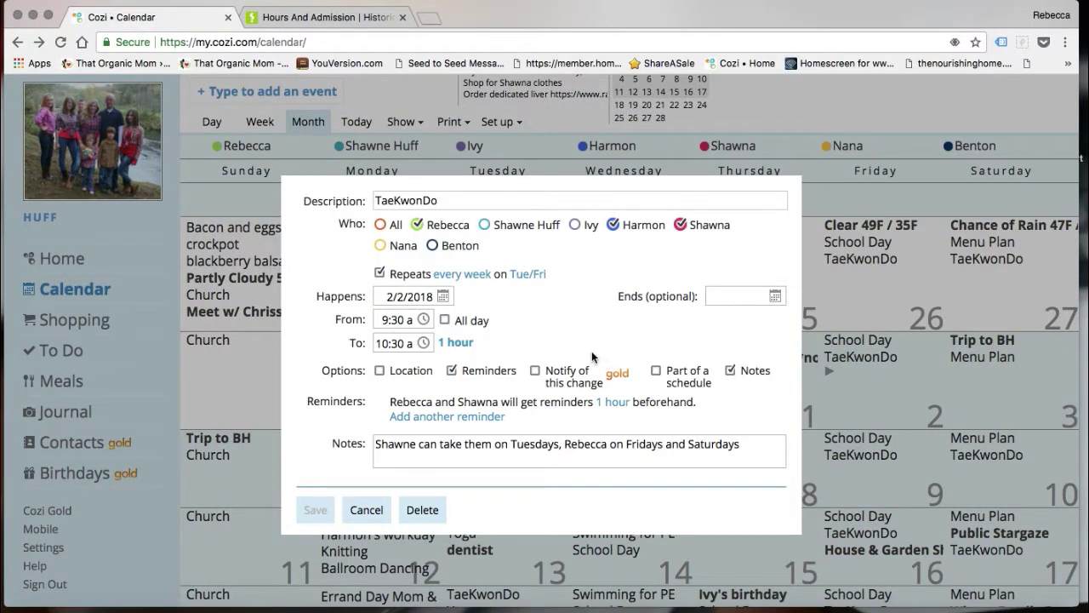
{"action": "mouse_move", "coordinate": [535, 401]}
{"action": "left_click", "coordinate": [656, 371]}
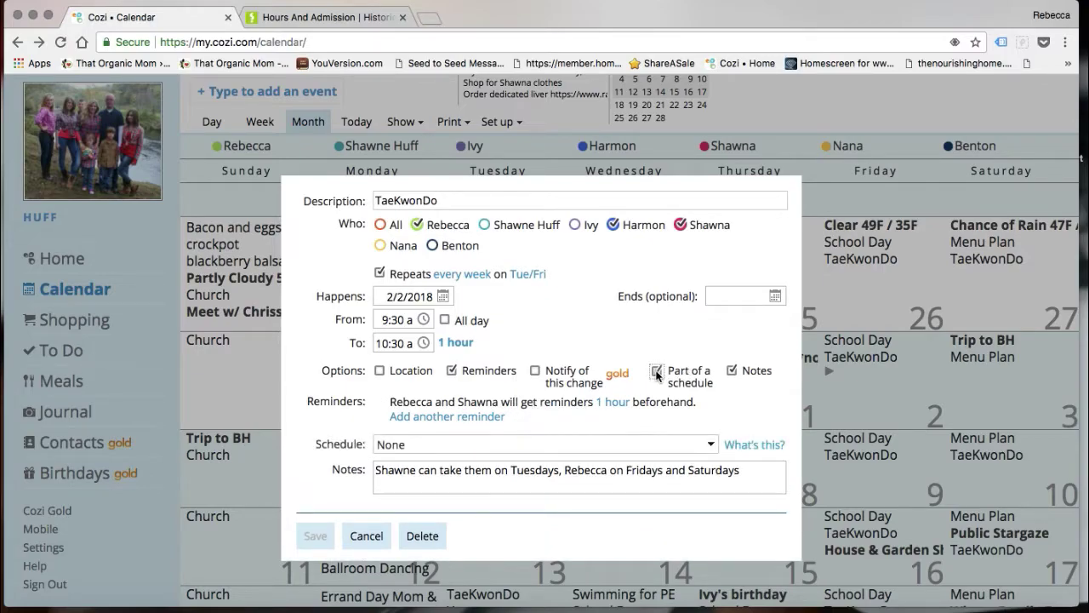
{"action": "left_click", "coordinate": [709, 445]}
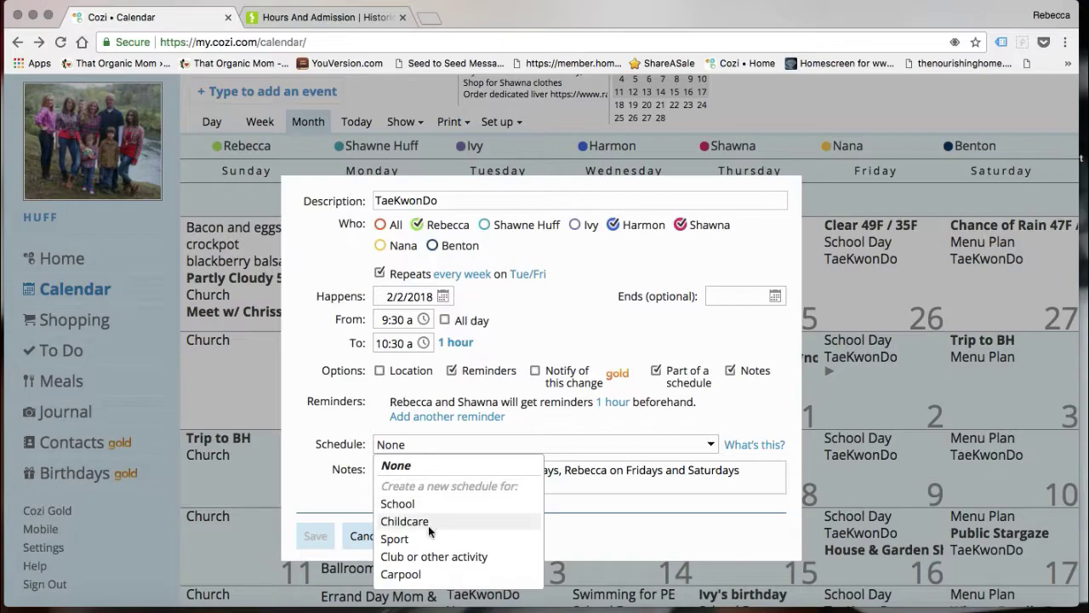
{"action": "left_click", "coordinate": [405, 539]}
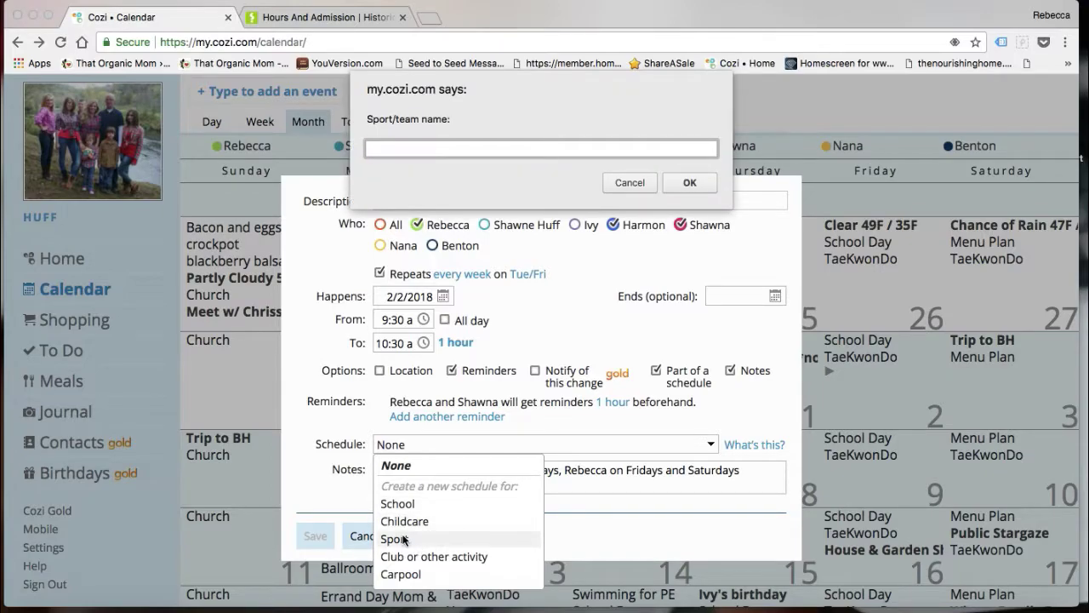
{"action": "type", "text": "Taekwondo"}
{"action": "left_click", "coordinate": [688, 182]}
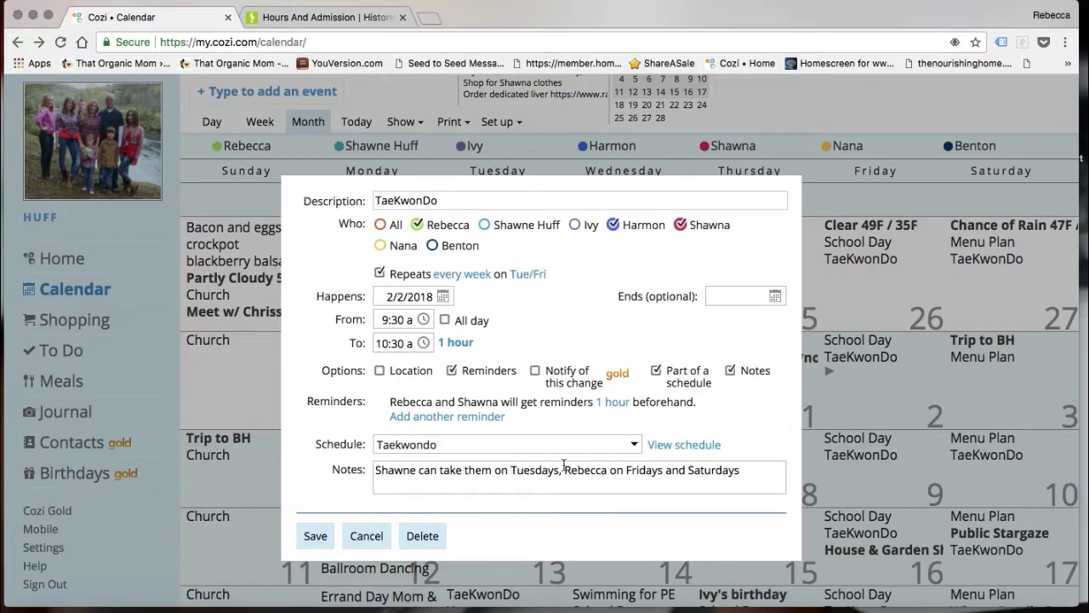
Step: Try to view the Taekwondo schedule, and discard the changes to the appointment
{"action": "left_click", "coordinate": [664, 445]}
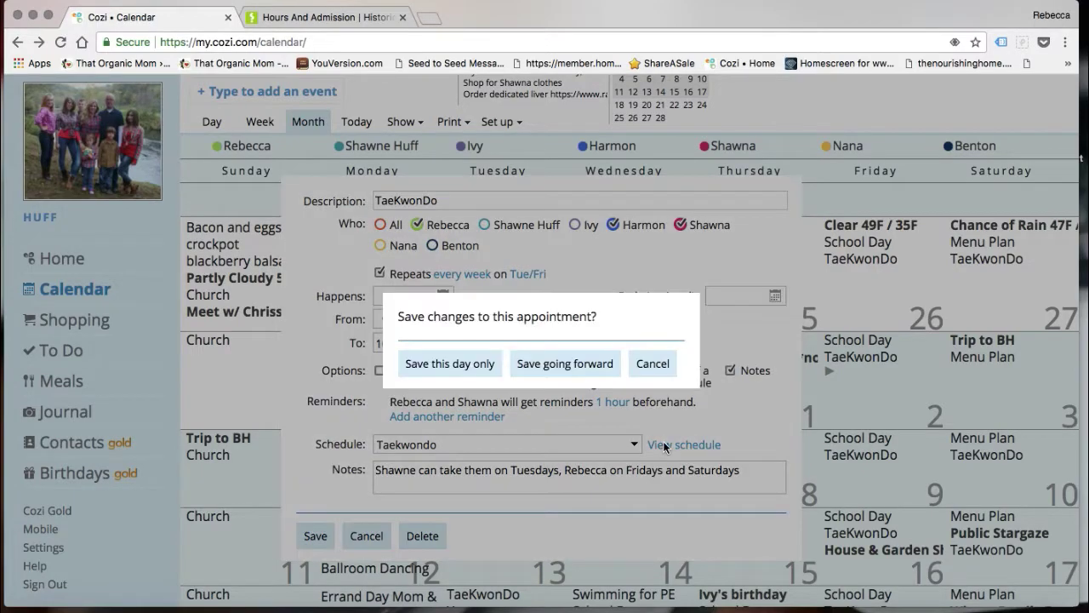
{"action": "left_click", "coordinate": [660, 366]}
{"action": "left_click", "coordinate": [367, 537]}
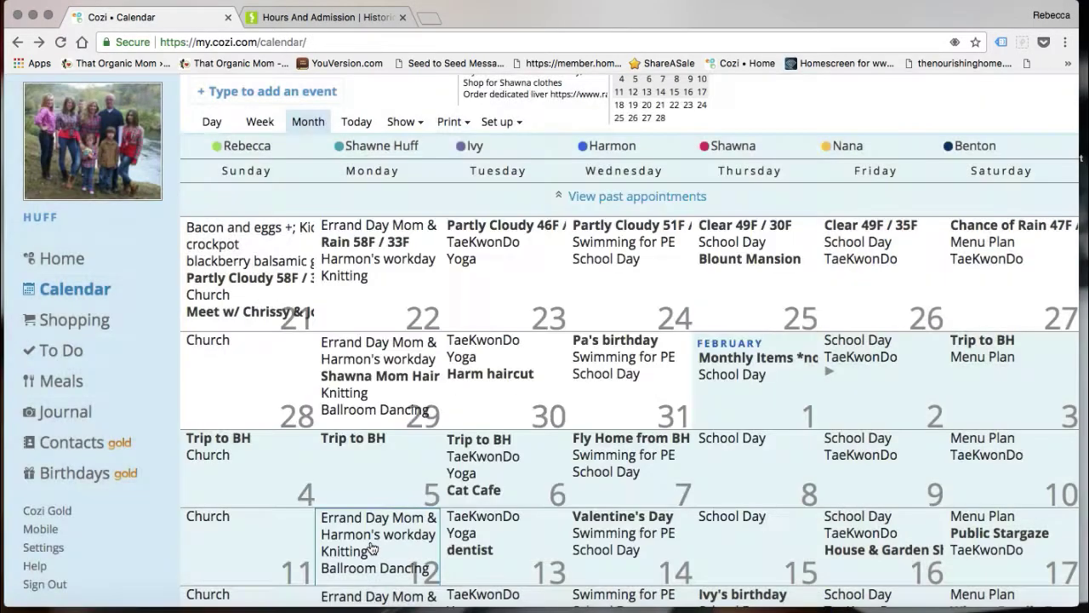
Step: Review the recurring and one-time appointments across the February and March weeks of the month calendar
{"action": "mouse_move", "coordinate": [870, 366]}
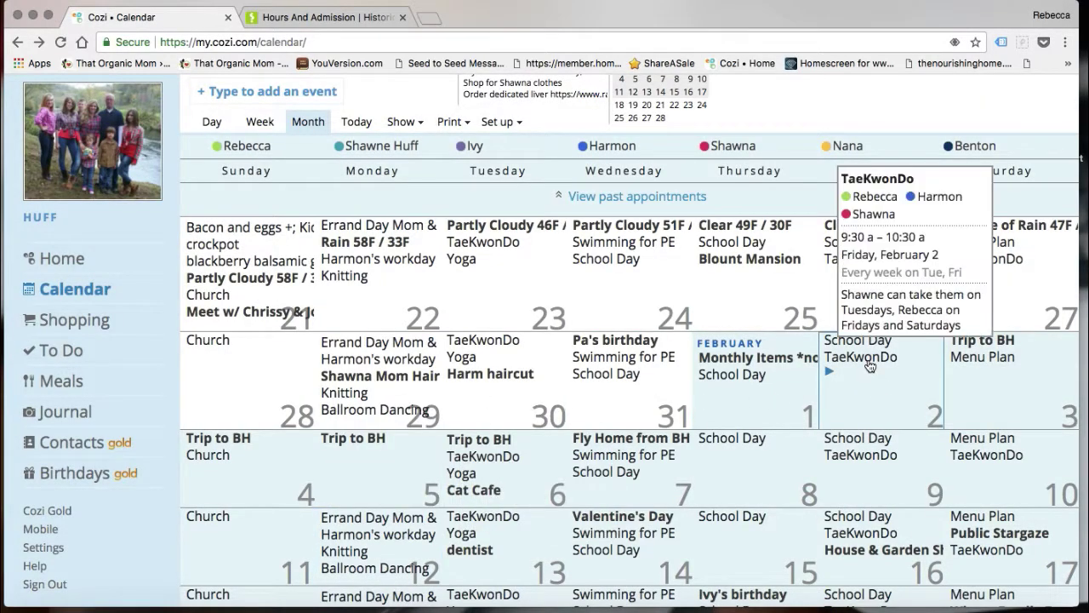
{"action": "mouse_move", "coordinate": [756, 385]}
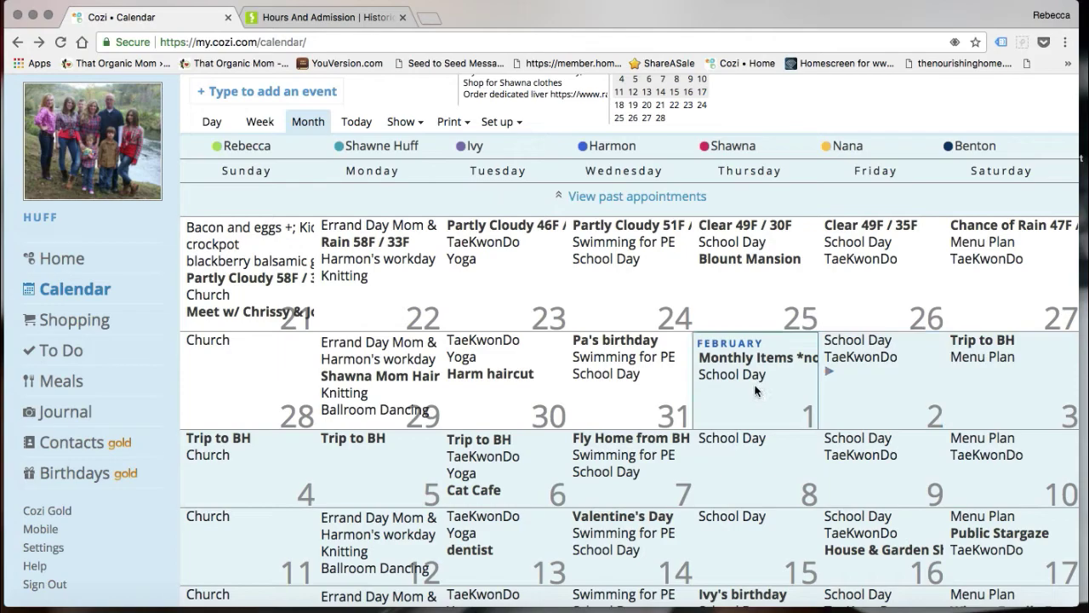
{"action": "scroll", "coordinate": [757, 385], "scroll_direction": "down", "scroll_amount": 2}
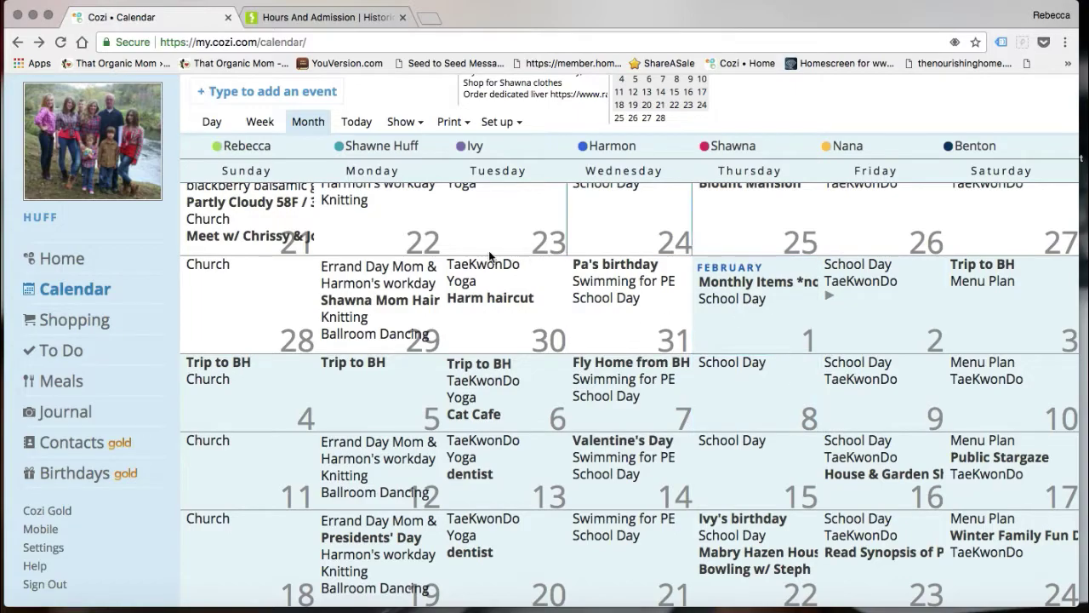
{"action": "mouse_move", "coordinate": [414, 271]}
{"action": "scroll", "coordinate": [414, 271], "scroll_direction": "down", "scroll_amount": 1}
{"action": "mouse_move", "coordinate": [898, 347]}
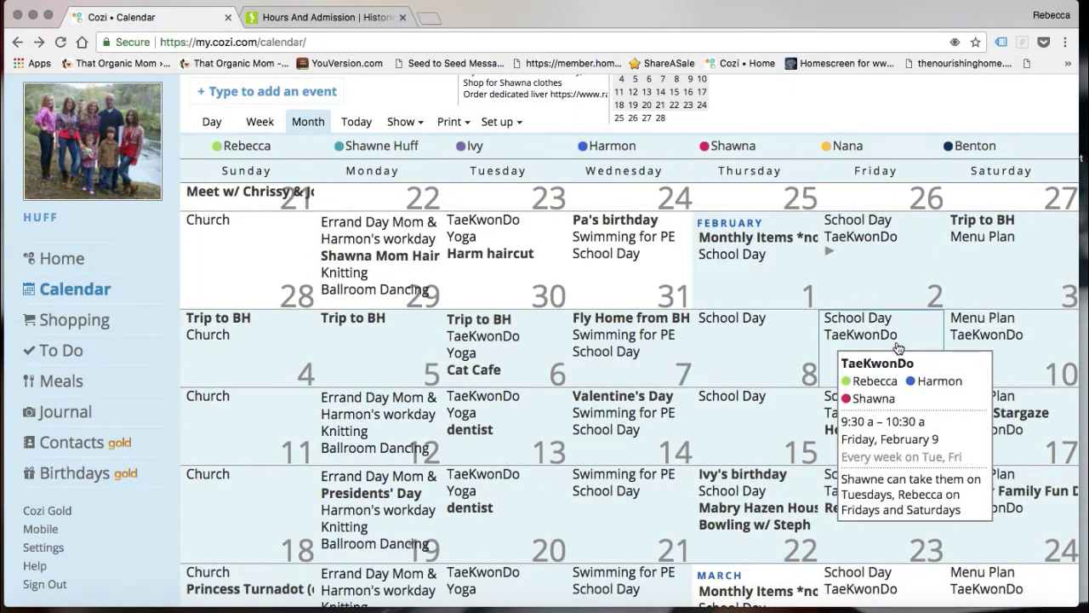
{"action": "mouse_move", "coordinate": [606, 436]}
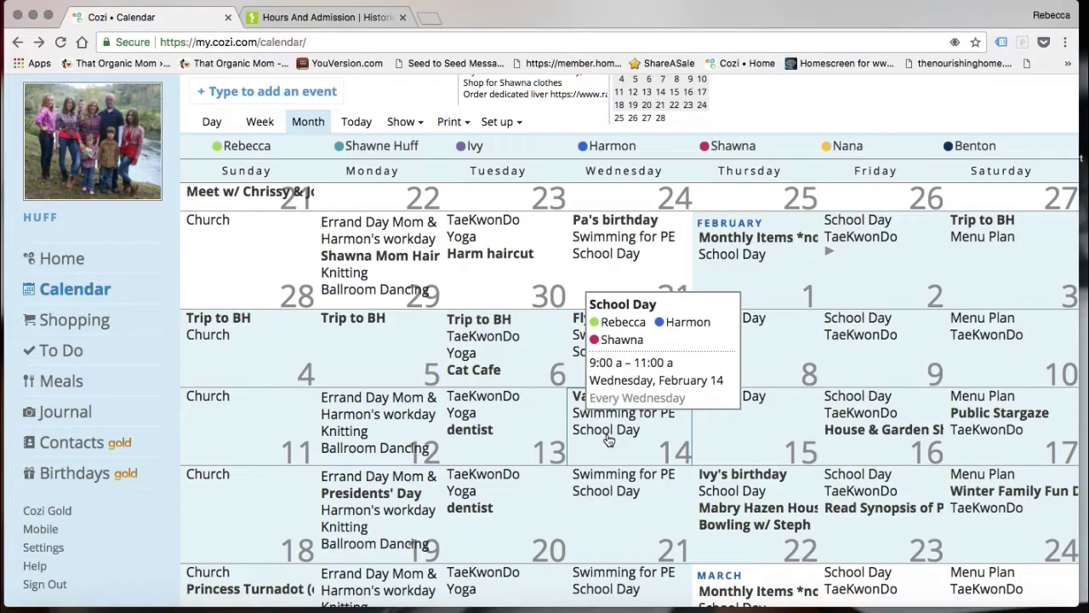
{"action": "scroll", "coordinate": [609, 440], "scroll_direction": "down", "scroll_amount": 1}
{"action": "mouse_move", "coordinate": [482, 372]}
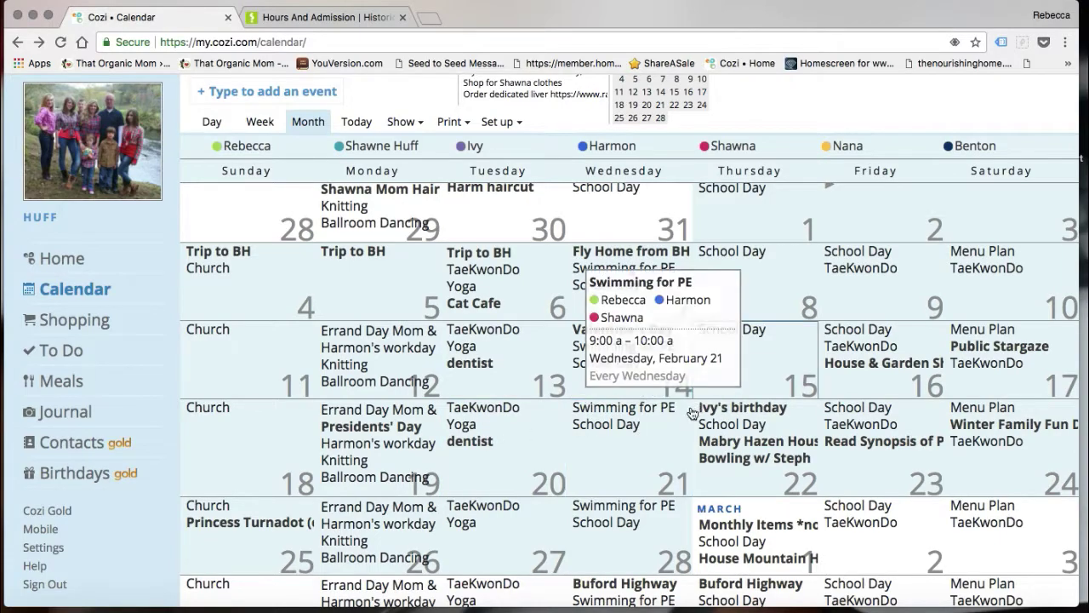
{"action": "mouse_move", "coordinate": [742, 409]}
{"action": "scroll", "coordinate": [521, 416], "scroll_direction": "down", "scroll_amount": 3}
{"action": "mouse_move", "coordinate": [450, 347]}
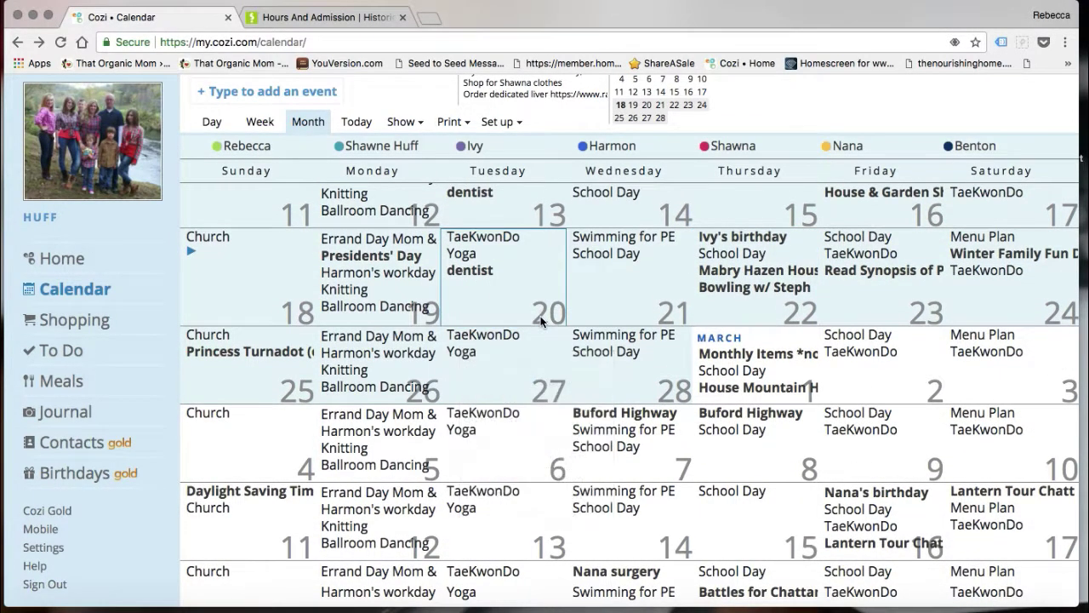
{"action": "scroll", "coordinate": [541, 321], "scroll_direction": "up", "scroll_amount": 2}
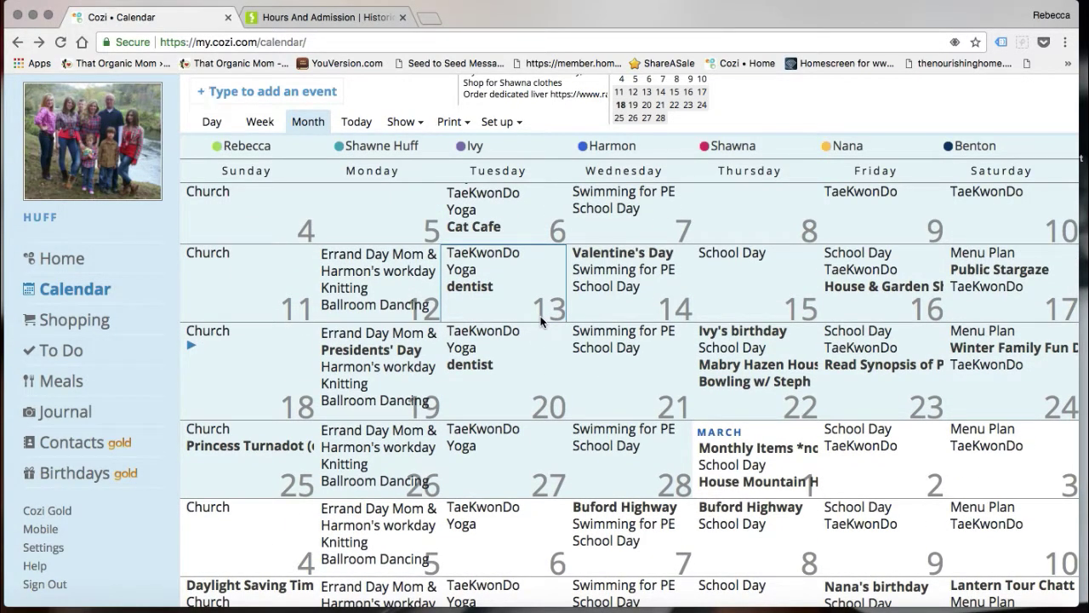
{"action": "scroll", "coordinate": [446, 466], "scroll_direction": "up", "scroll_amount": 5}
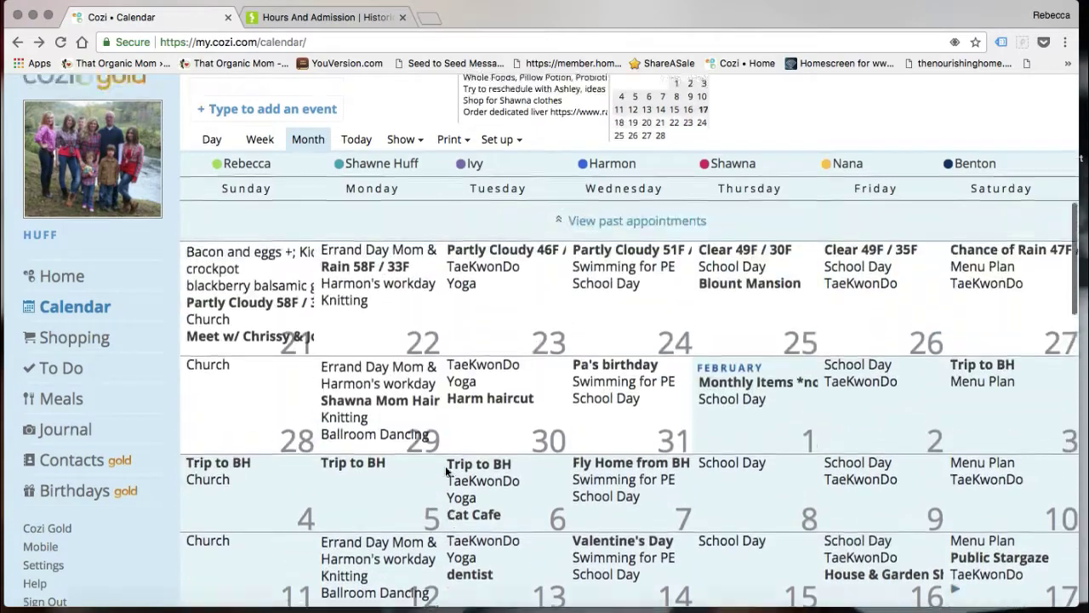
{"action": "scroll", "coordinate": [445, 468], "scroll_direction": "up", "scroll_amount": 1}
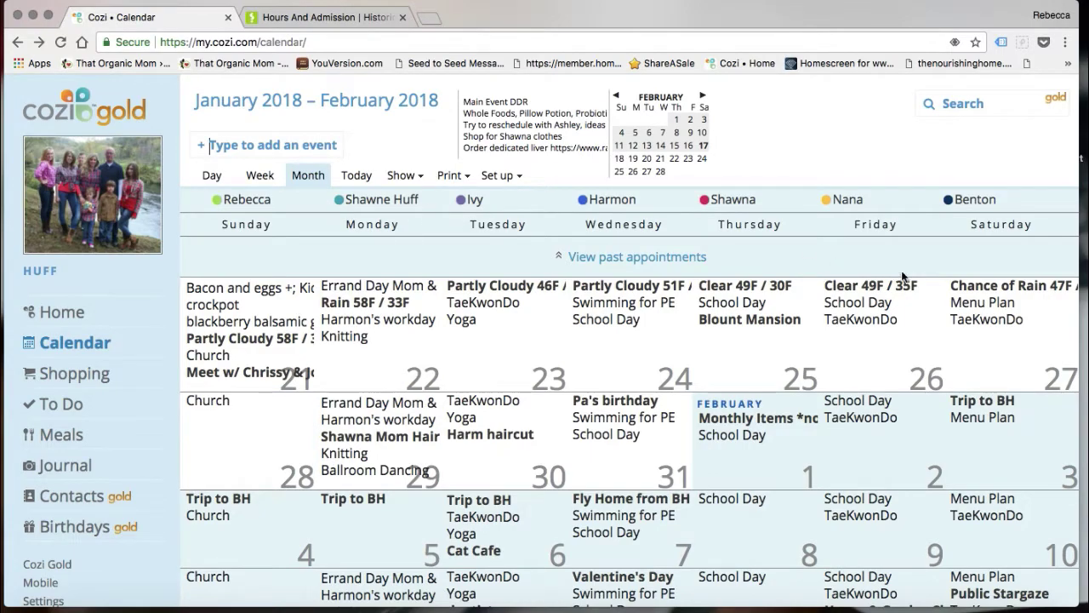
Step: Filter the month calendar by each of the first three family members in turn, and show all members again
{"action": "left_click", "coordinate": [413, 175]}
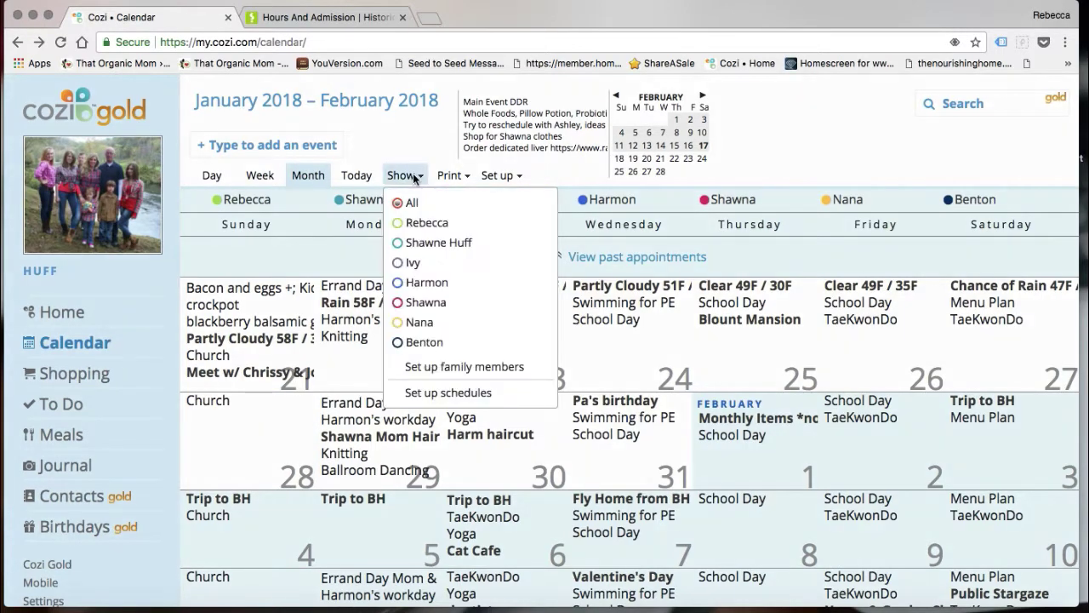
{"action": "left_click", "coordinate": [417, 223]}
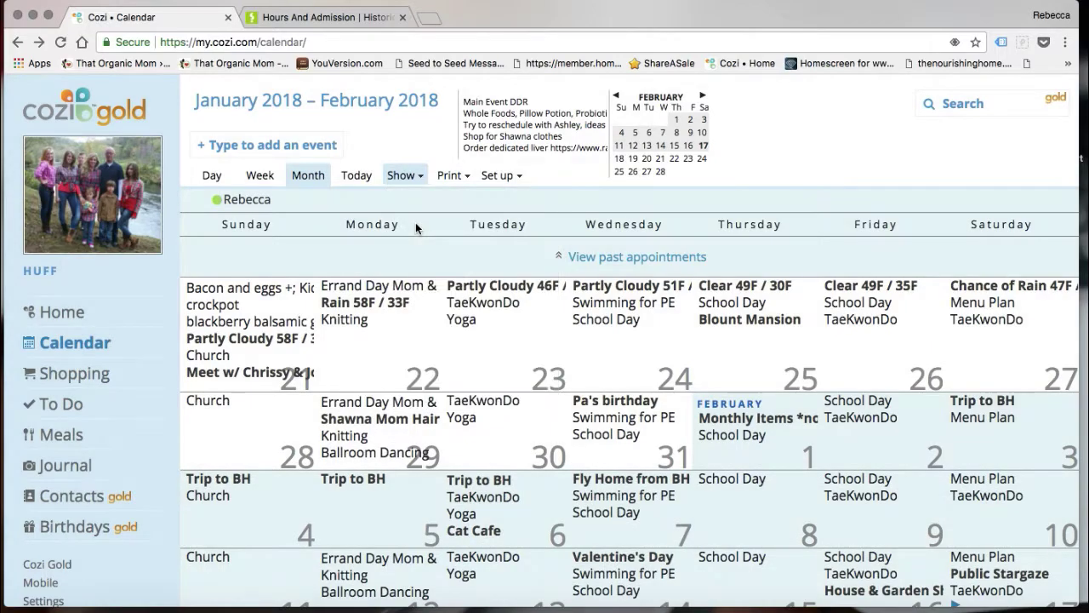
{"action": "left_click", "coordinate": [415, 176]}
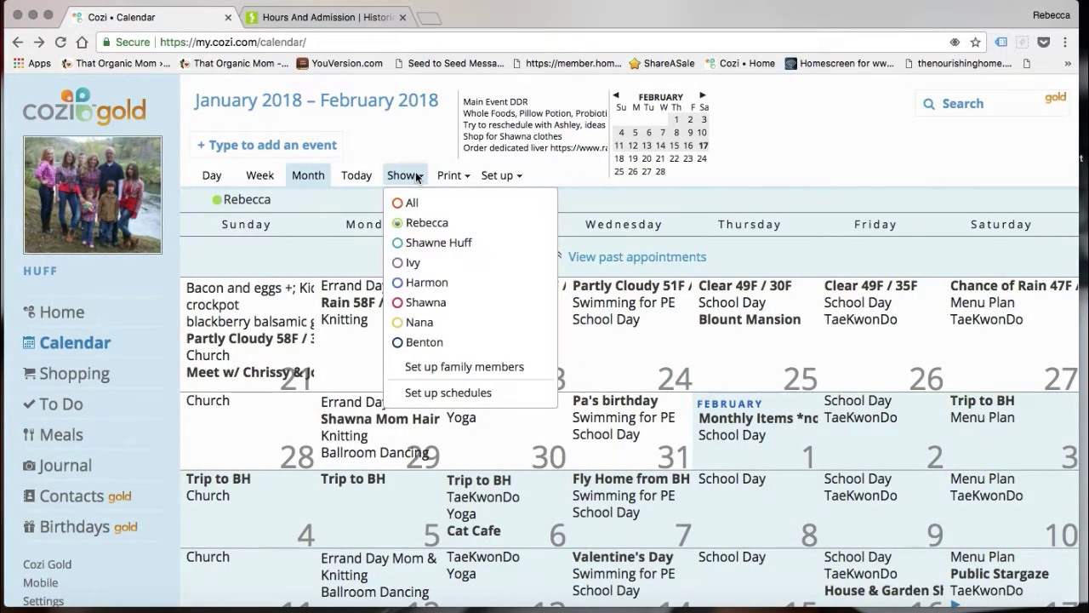
{"action": "left_click", "coordinate": [407, 244]}
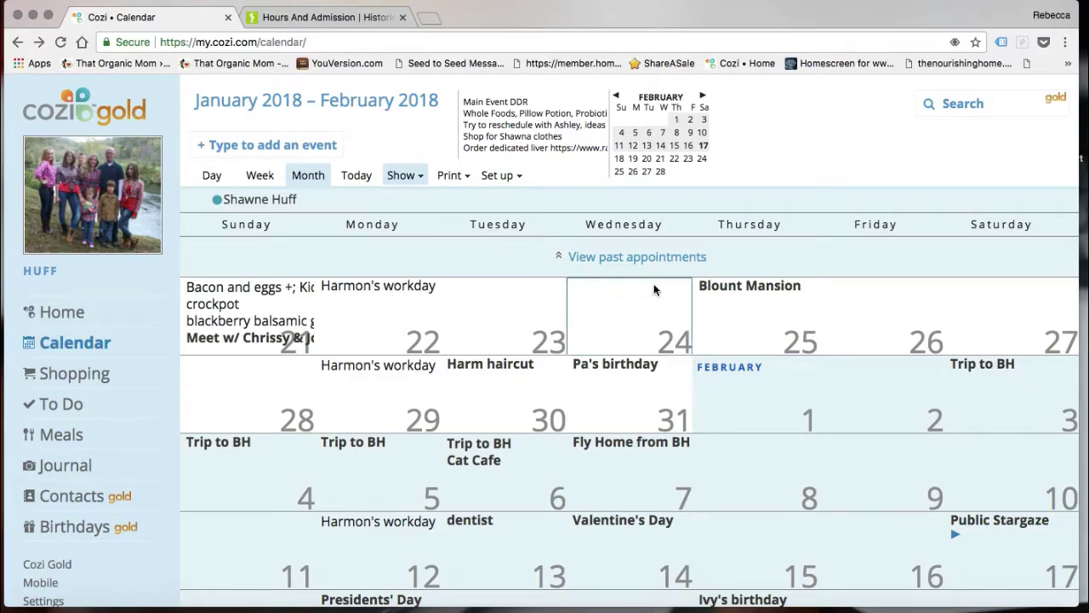
{"action": "left_click", "coordinate": [417, 178]}
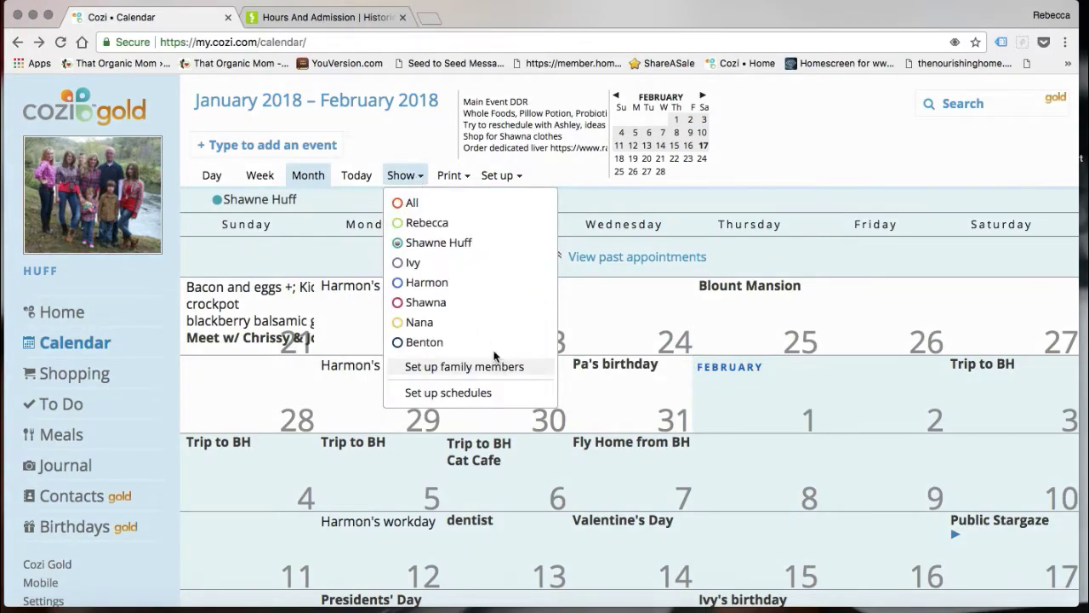
{"action": "left_click", "coordinate": [400, 262]}
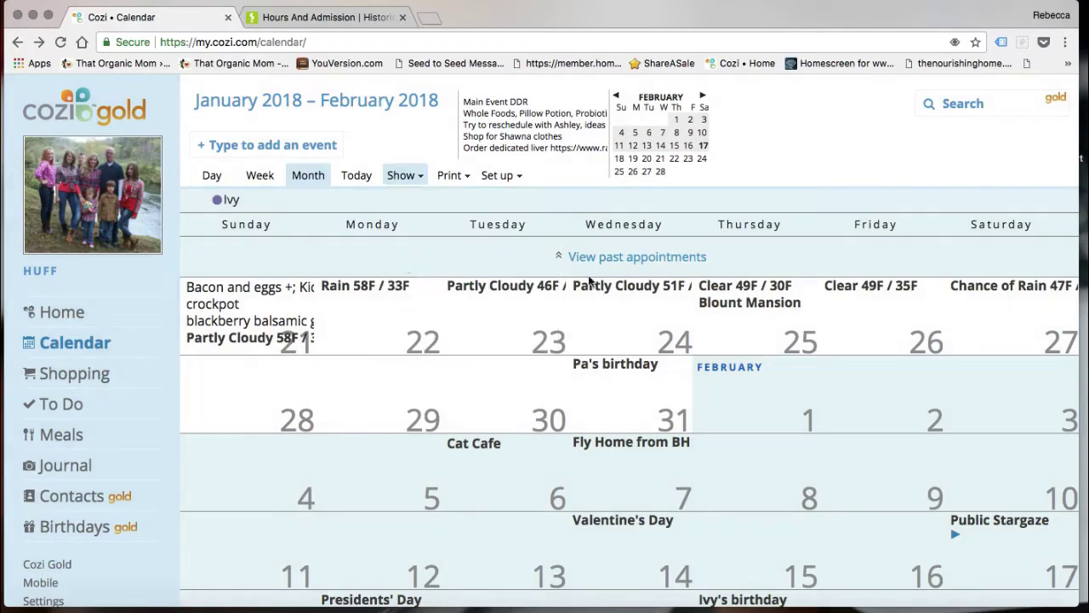
{"action": "mouse_move", "coordinate": [857, 293]}
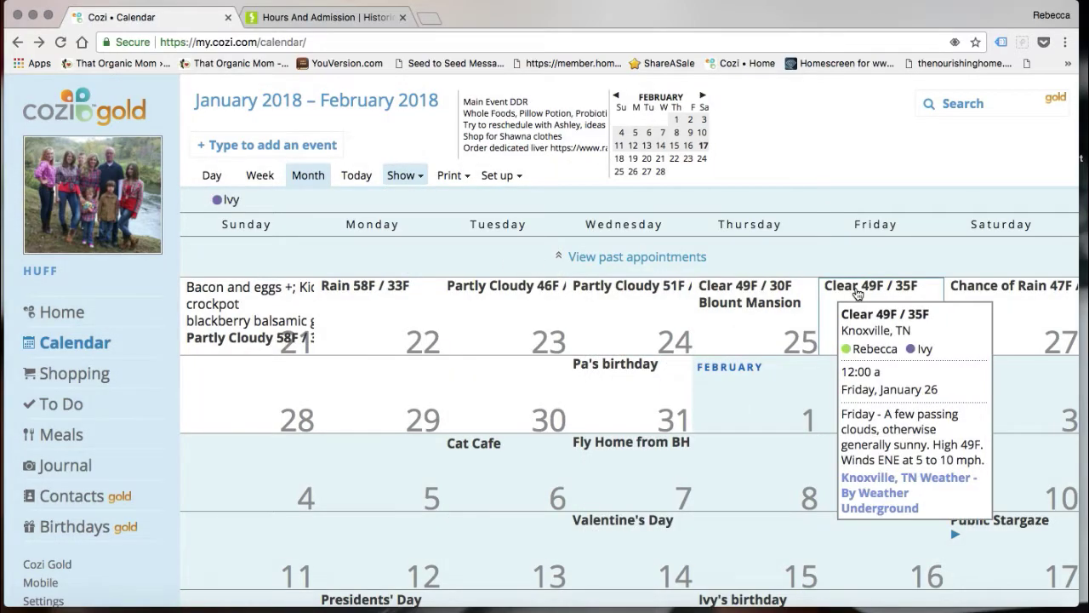
{"action": "left_click", "coordinate": [415, 174]}
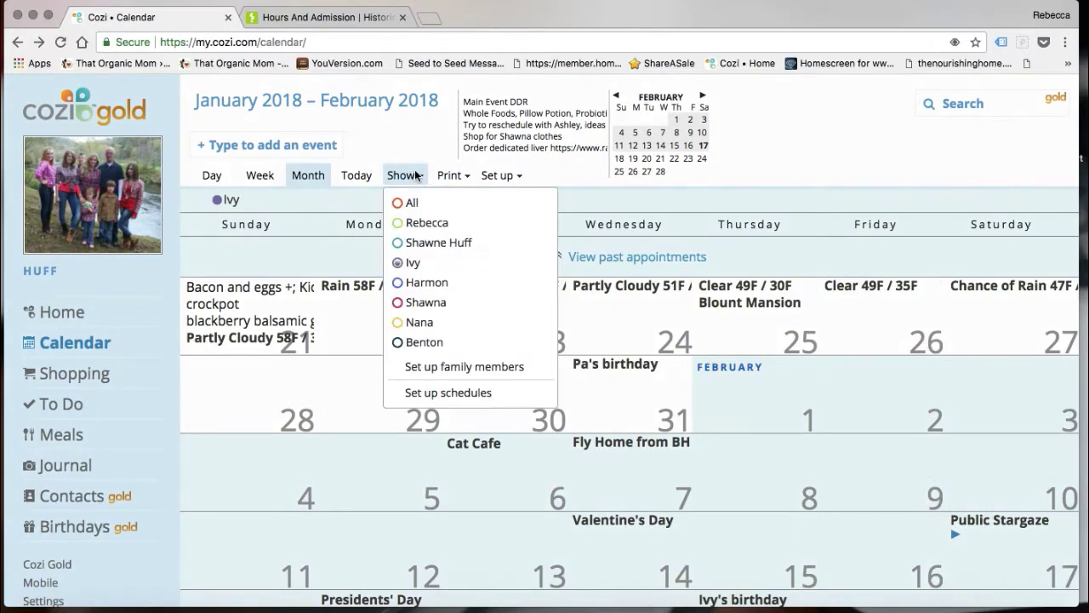
{"action": "left_click", "coordinate": [399, 202]}
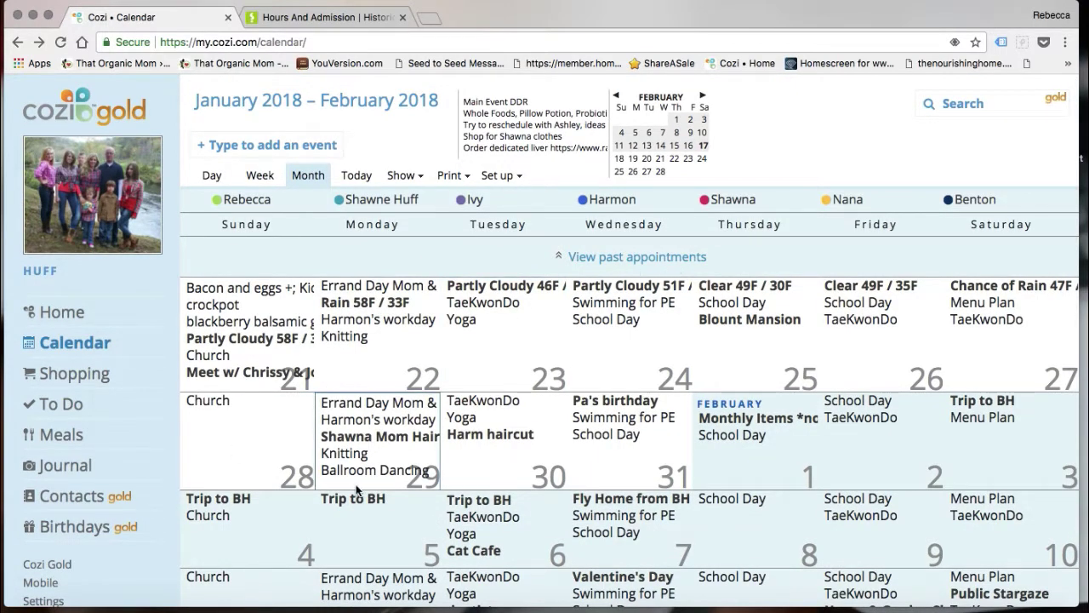
Step: Examine the details of the recurring Yoga, TaeKwonDo and Menu Plan appointments in the week of January 21 to 27
{"action": "scroll", "coordinate": [356, 489], "scroll_direction": "down", "scroll_amount": 4}
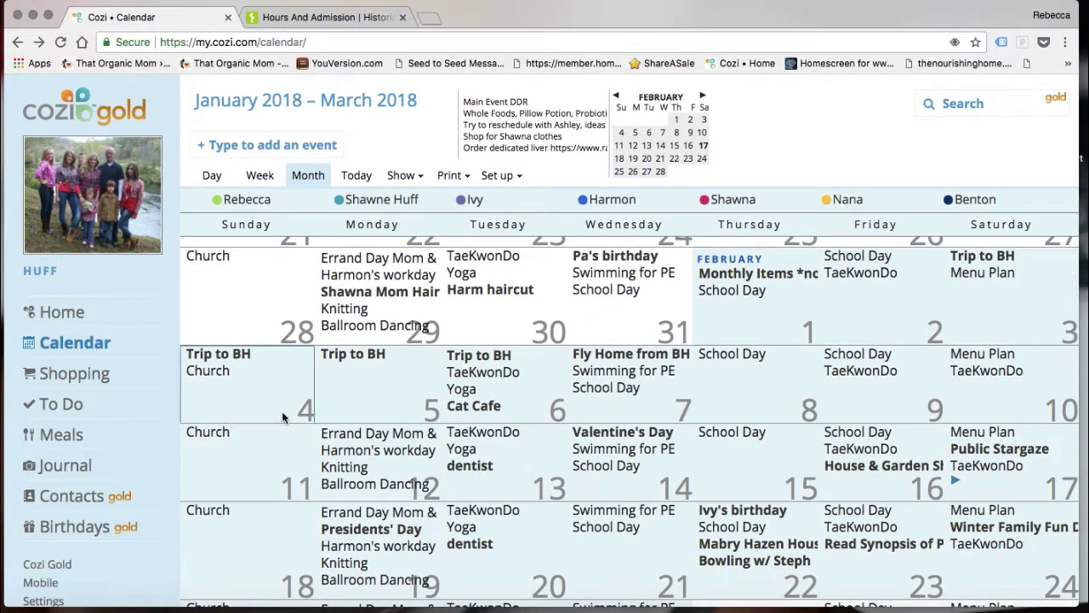
{"action": "scroll", "coordinate": [301, 415], "scroll_direction": "up", "scroll_amount": 5}
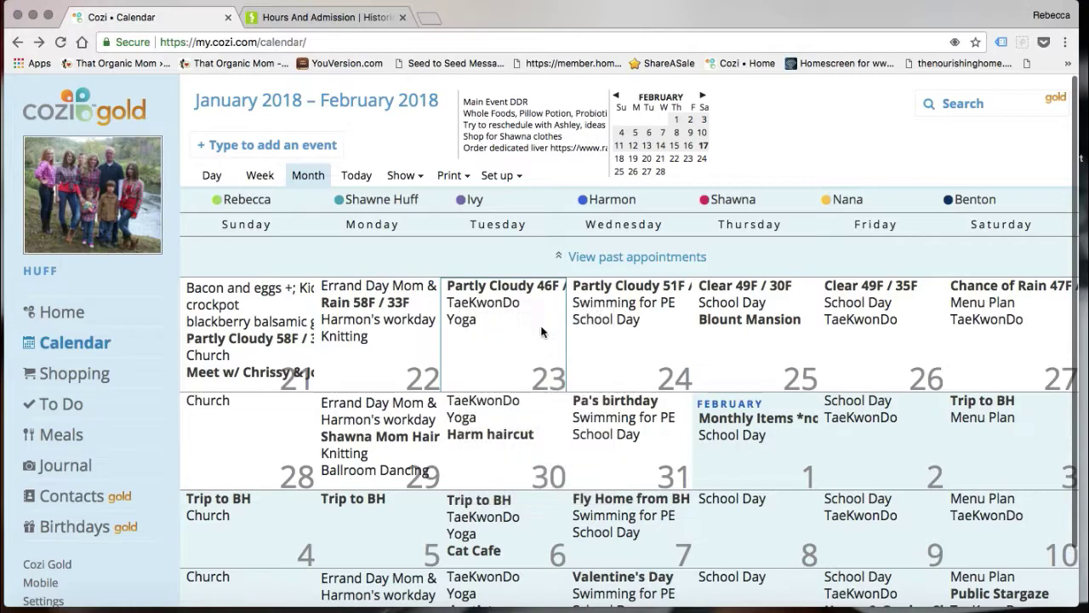
{"action": "mouse_move", "coordinate": [453, 328]}
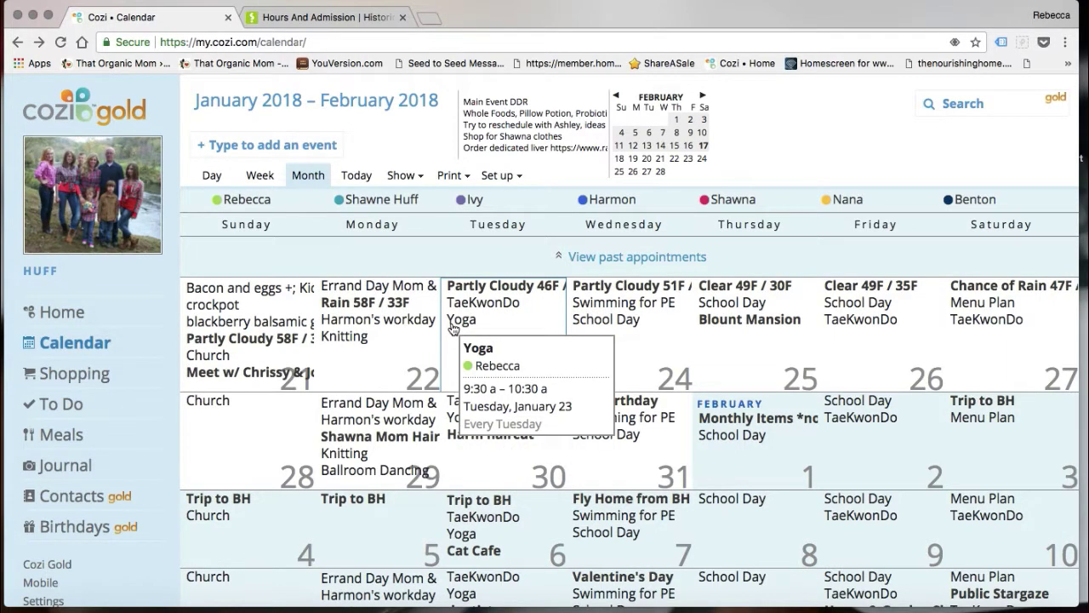
{"action": "mouse_move", "coordinate": [511, 301]}
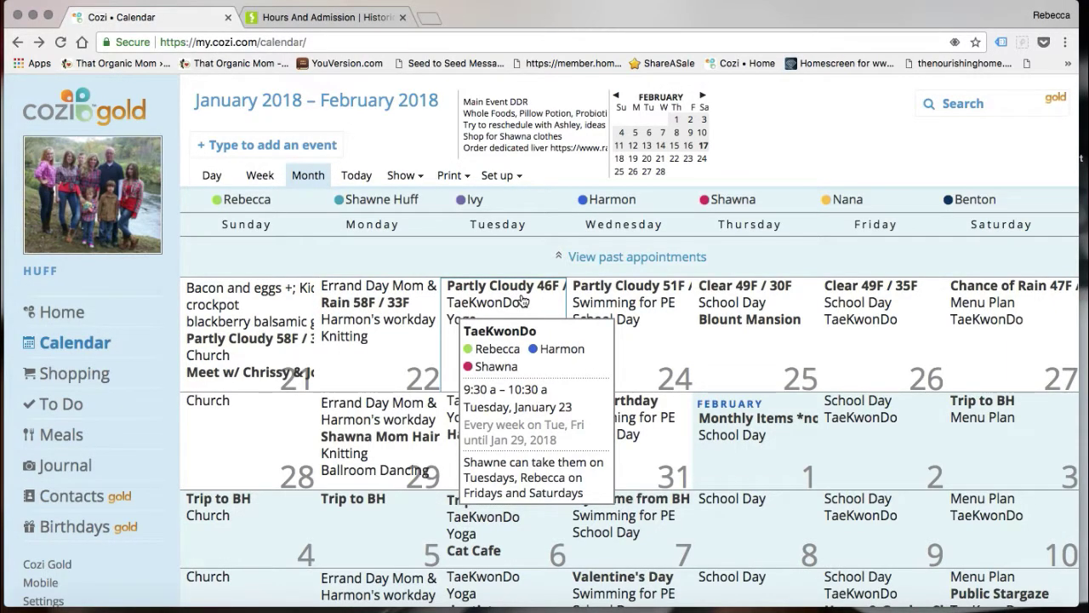
{"action": "scroll", "coordinate": [528, 300], "scroll_direction": "down", "scroll_amount": 1}
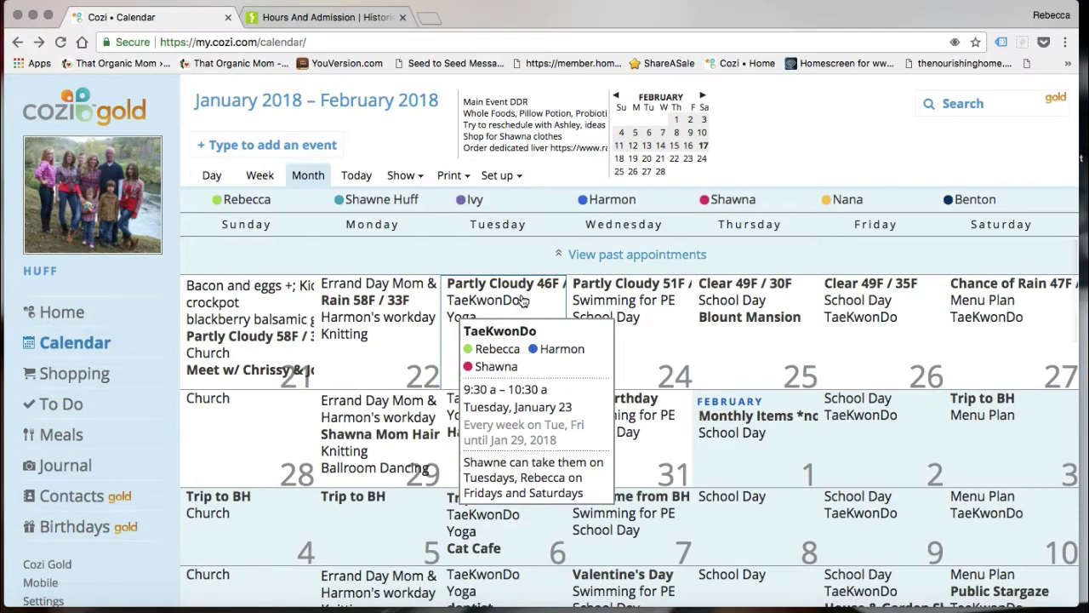
{"action": "mouse_move", "coordinate": [572, 304]}
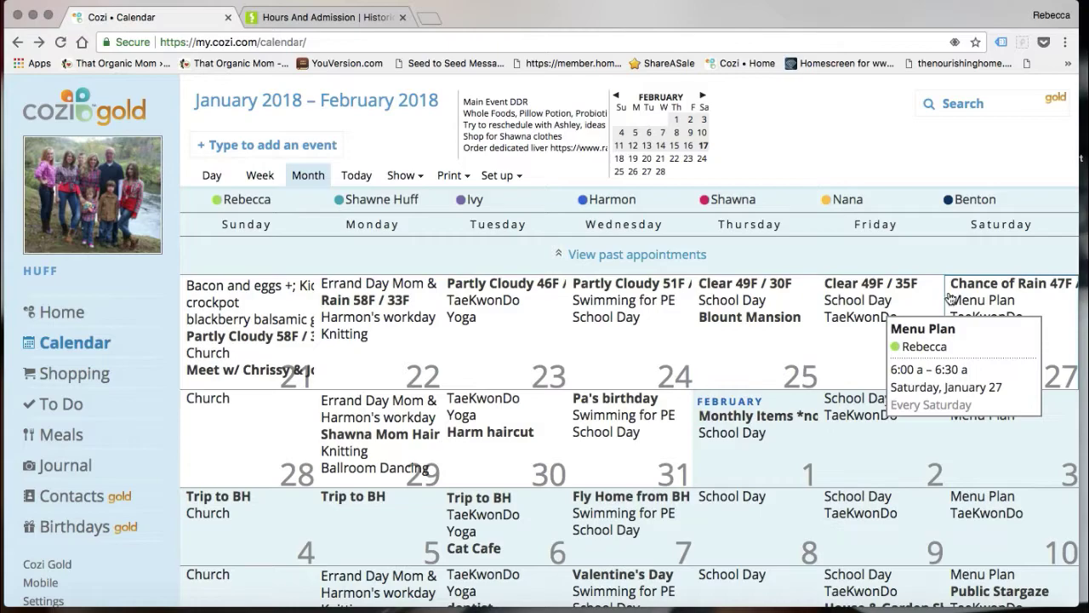
{"action": "mouse_move", "coordinate": [434, 414]}
{"action": "scroll", "coordinate": [432, 415], "scroll_direction": "down", "scroll_amount": 3}
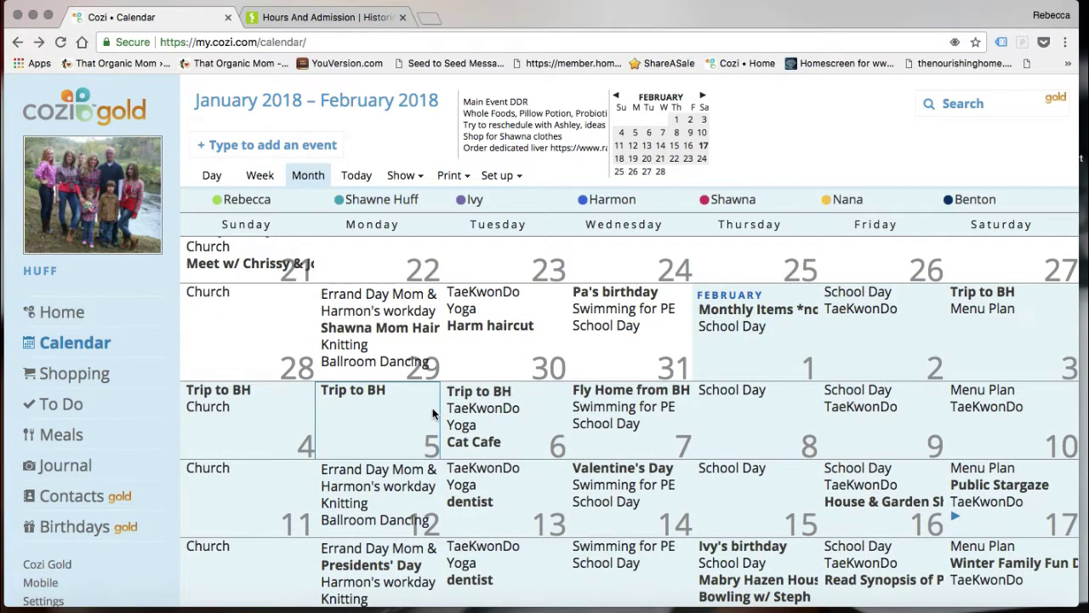
Step: Open the House & Garden Show appointment on February 16, review its reminders and notes, and close it without saving
{"action": "scroll", "coordinate": [531, 472], "scroll_direction": "up", "scroll_amount": 3}
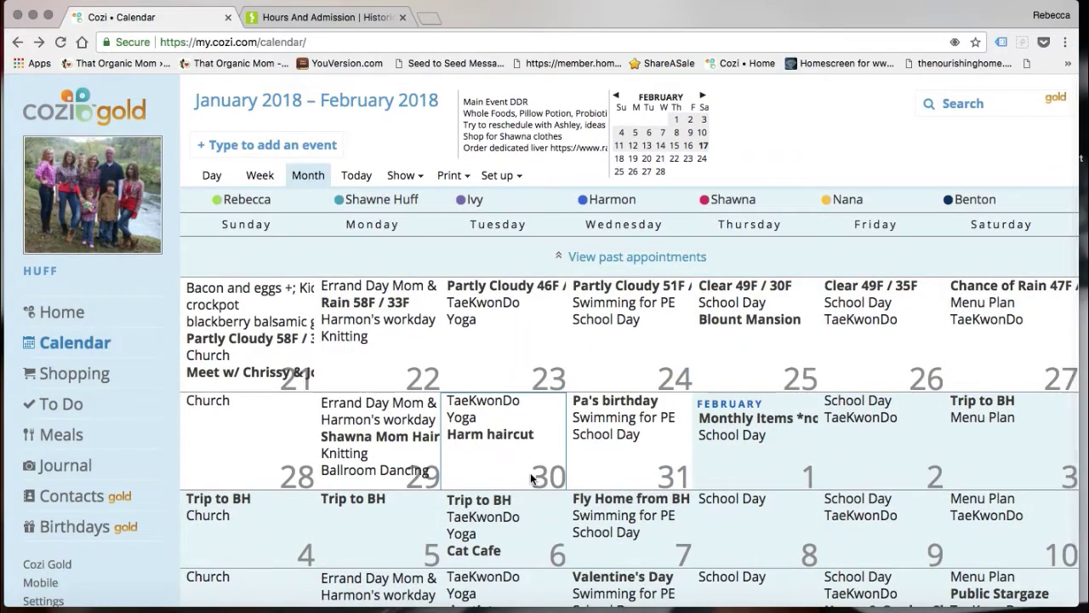
{"action": "scroll", "coordinate": [773, 411], "scroll_direction": "down", "scroll_amount": 3}
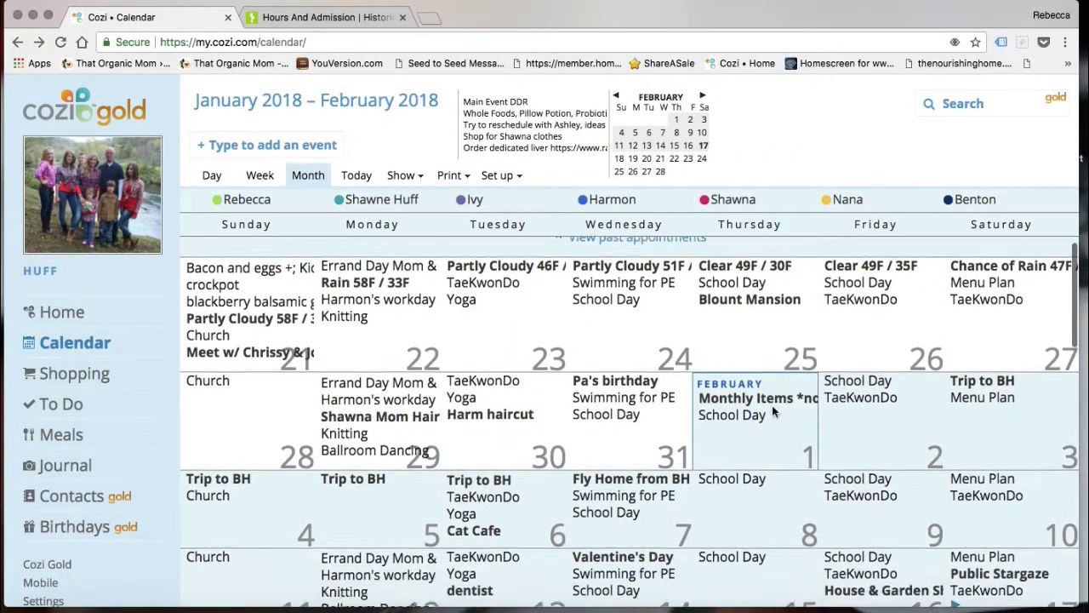
{"action": "scroll", "coordinate": [773, 411], "scroll_direction": "down", "scroll_amount": 5}
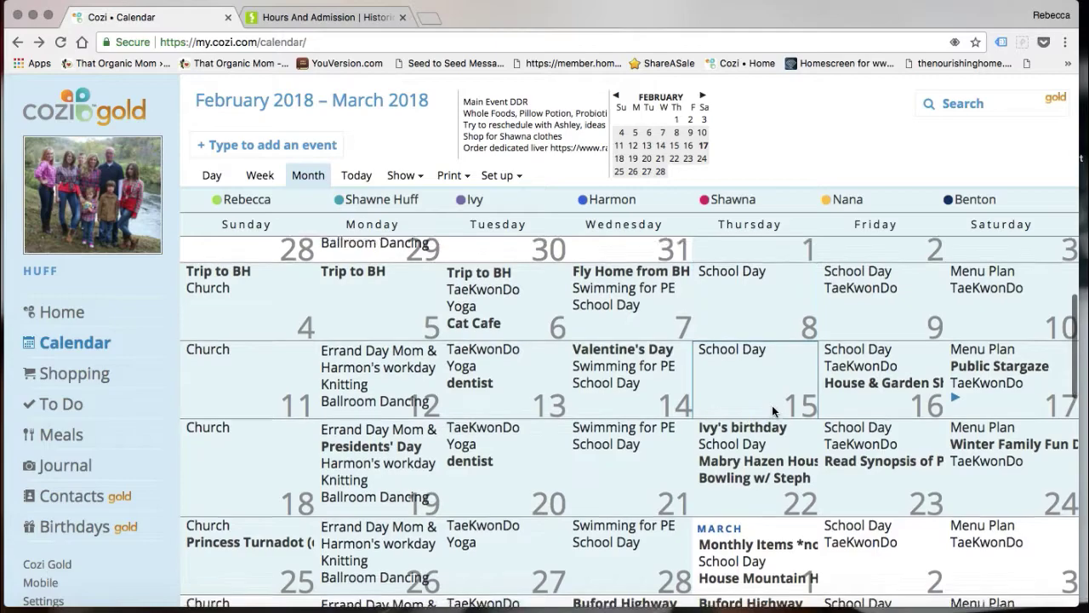
{"action": "scroll", "coordinate": [772, 405], "scroll_direction": "down", "scroll_amount": 1}
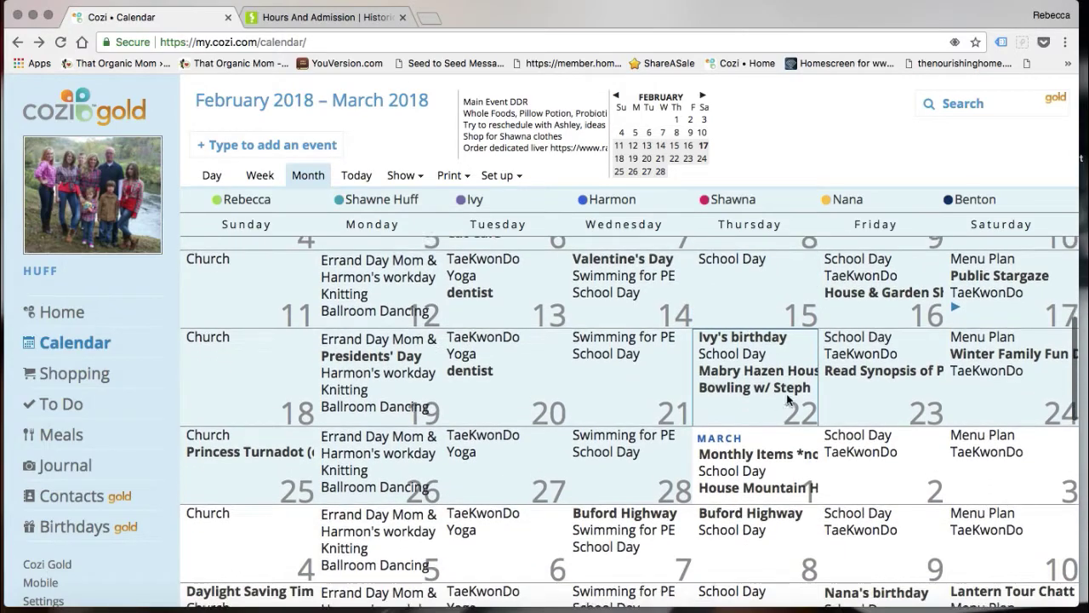
{"action": "left_click", "coordinate": [886, 296]}
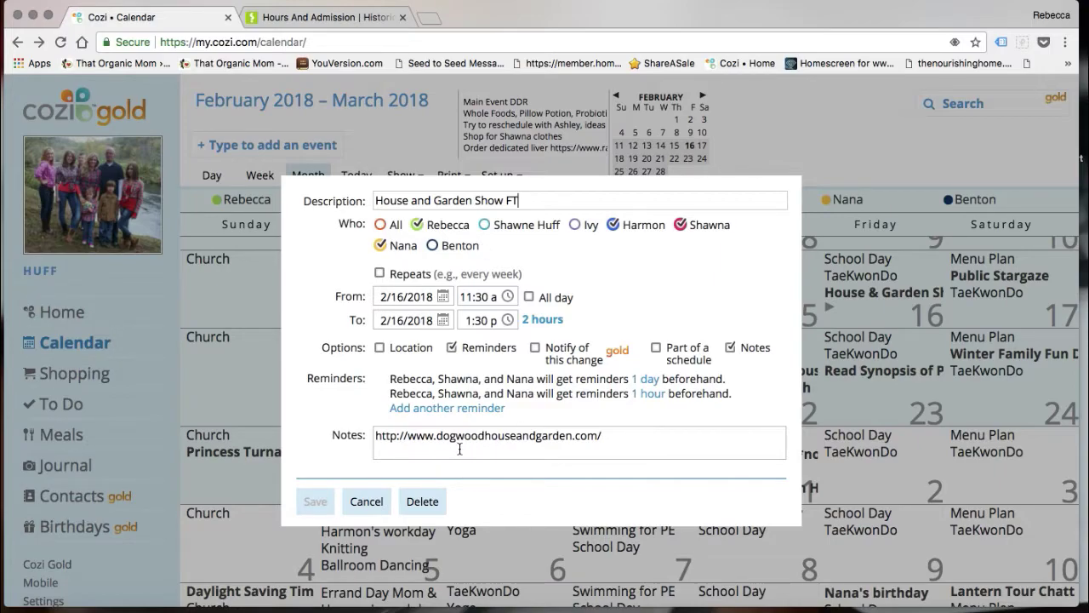
{"action": "left_click", "coordinate": [368, 503]}
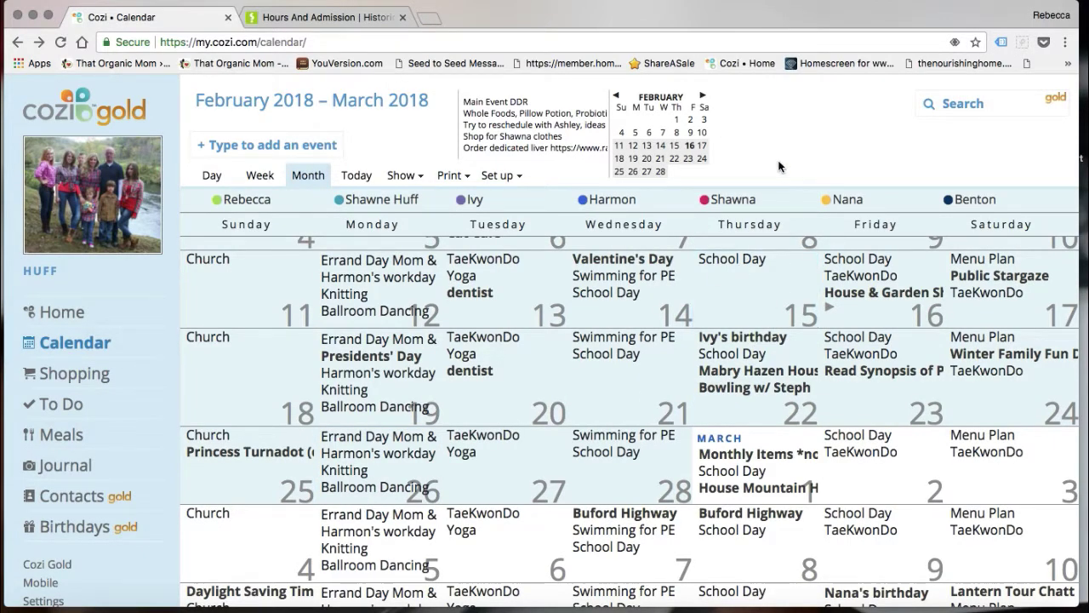
{"action": "mouse_move", "coordinate": [848, 305]}
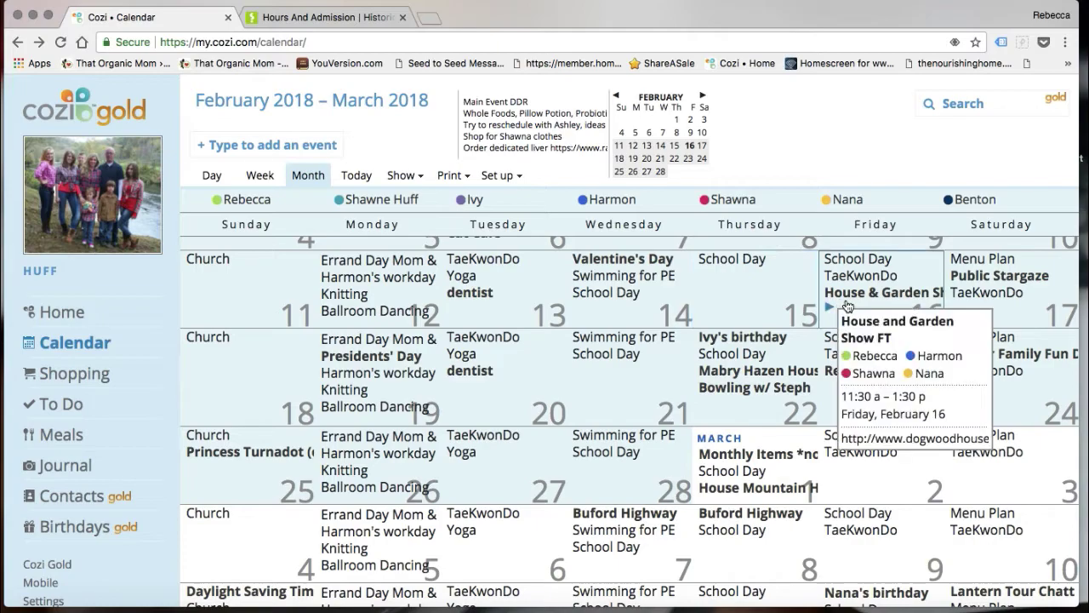